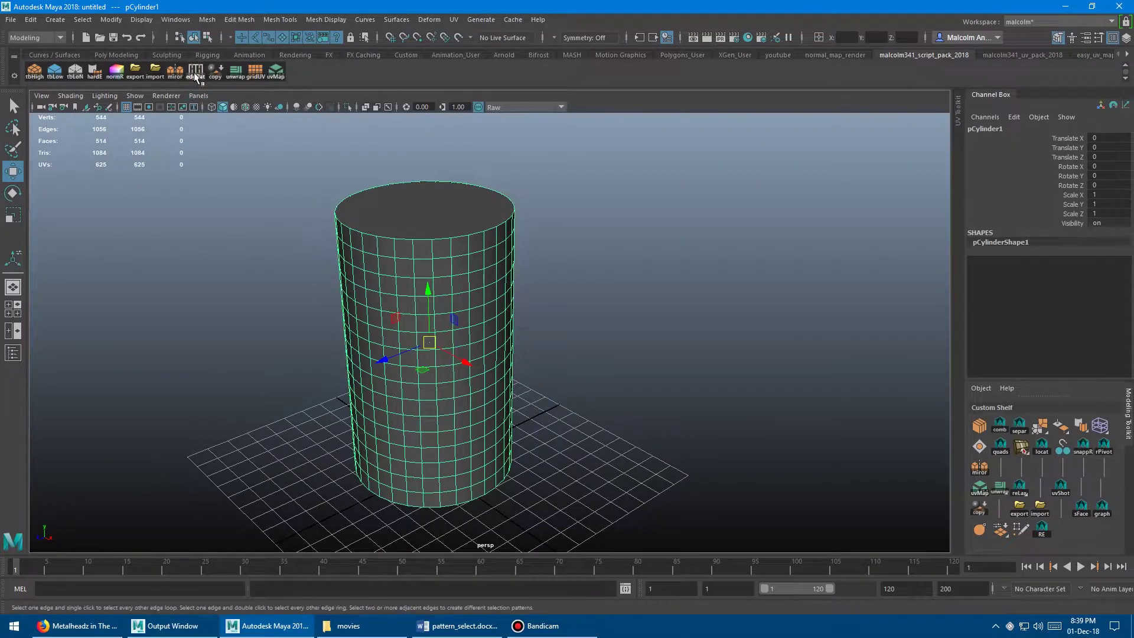
Pan and dolly the perspective view to frame the subdivided cylinder closer.
alt+middle_drag(330, 231, 292, 224)
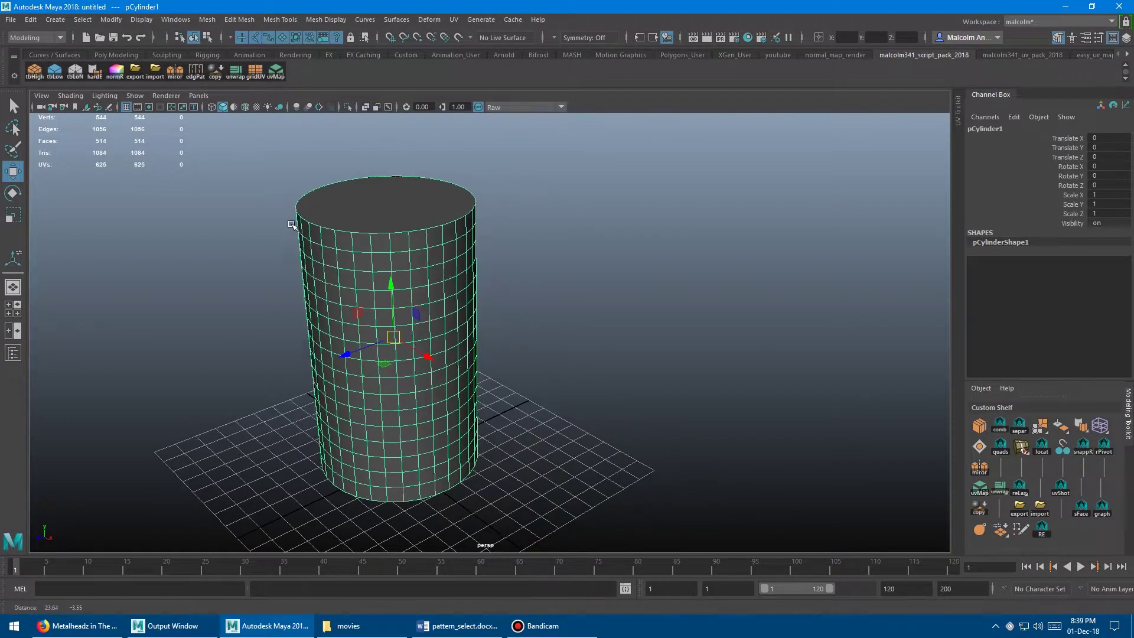
mouse_move(292, 224)
alt+right_down()
mouse_move(355, 245)
mouse_move(353, 234)
alt+right_up()
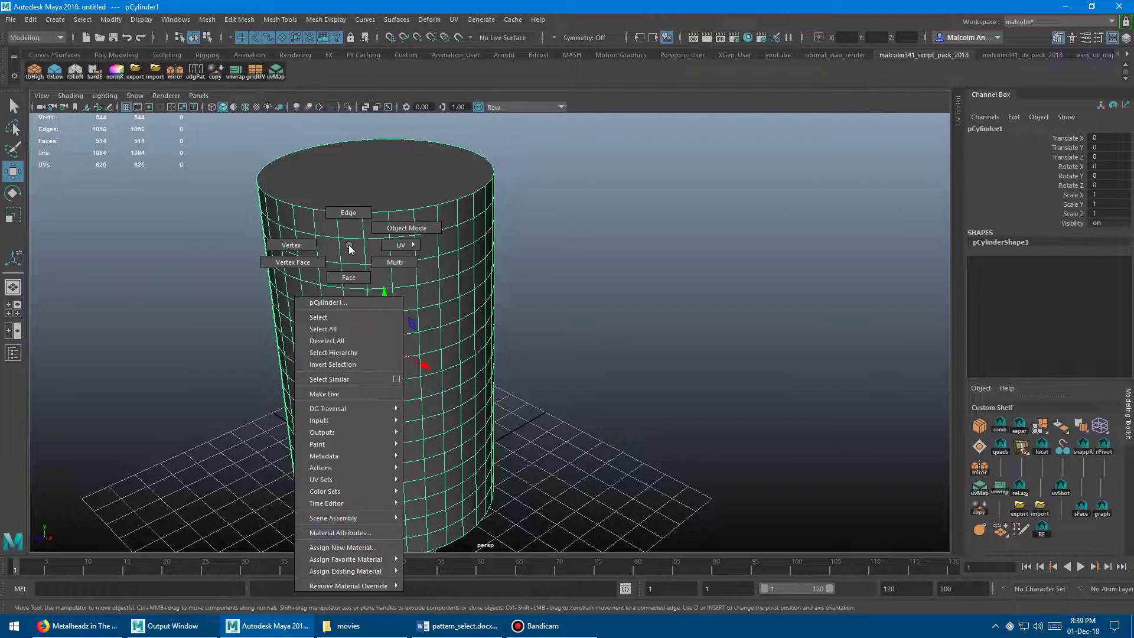
Expand a top-row edge into an every-other pattern with edgPat, test-move it, then undo.
click(353, 234)
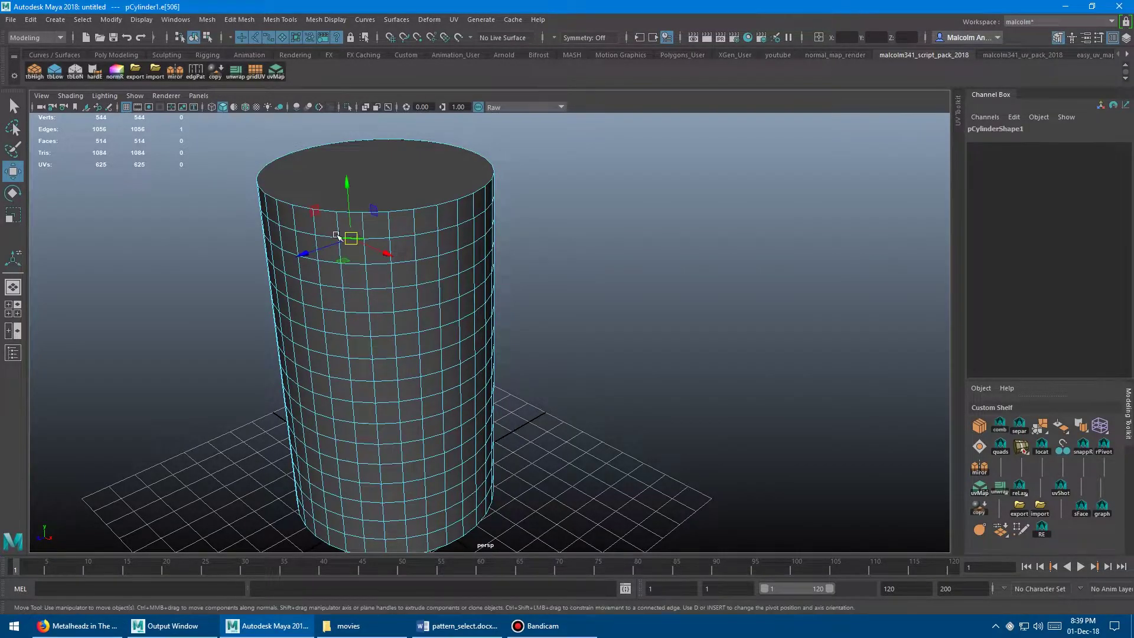
click(197, 73)
alt+drag(237, 307, 246, 266)
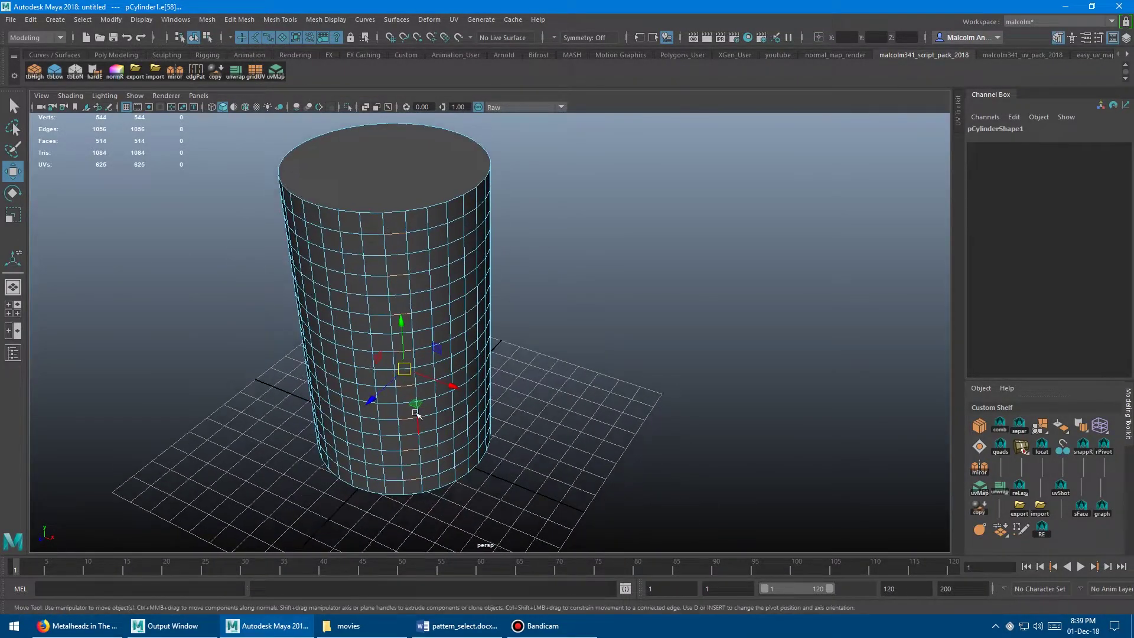
drag(416, 413, 435, 436)
key(ctrl+z)
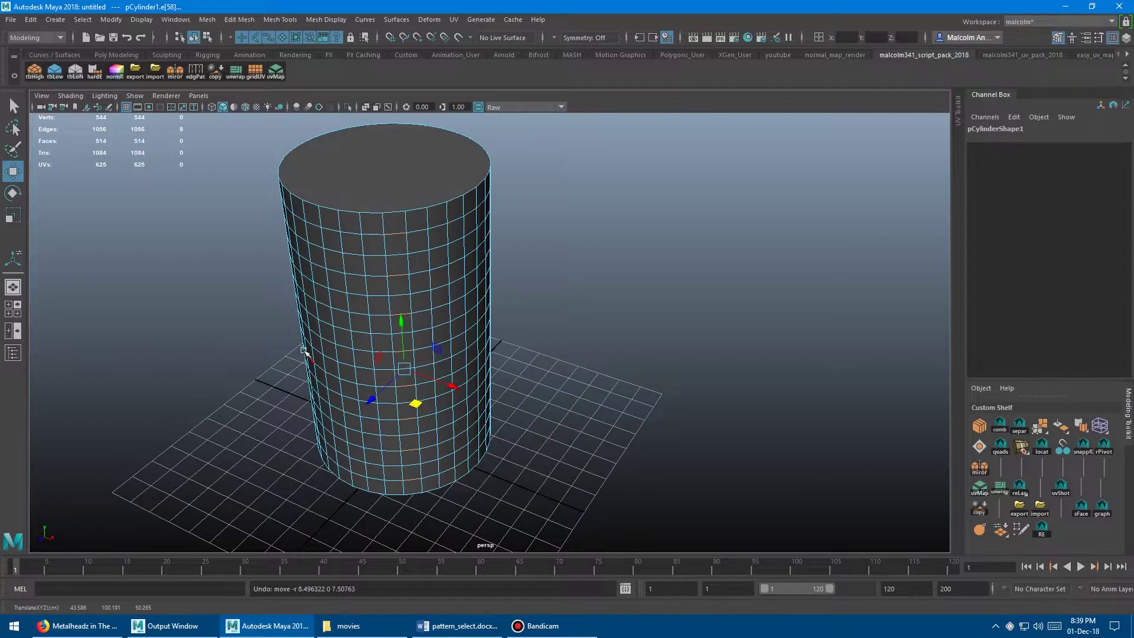
Select every other edge around the top ring and apply Extrude Edge to them.
alt+drag(304, 351, 271, 322)
mouse_move(286, 329)
alt+right_down()
mouse_move(344, 324)
mouse_move(296, 314)
alt+right_up()
alt+drag(296, 314, 221, 281)
click(275, 310)
click(390, 256)
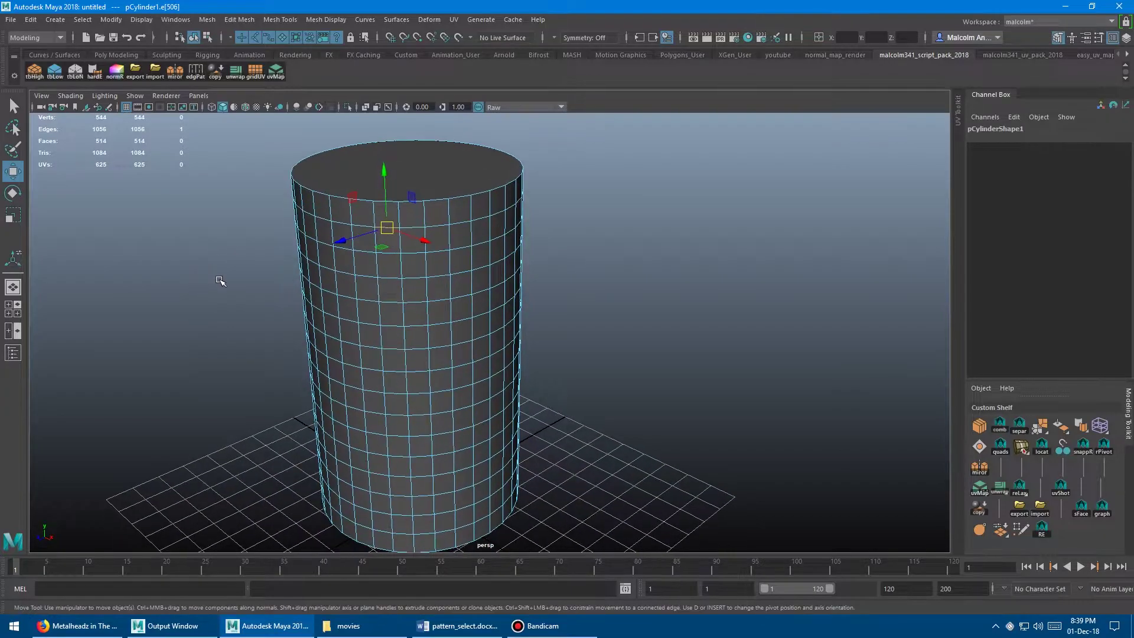
double_click(196, 72)
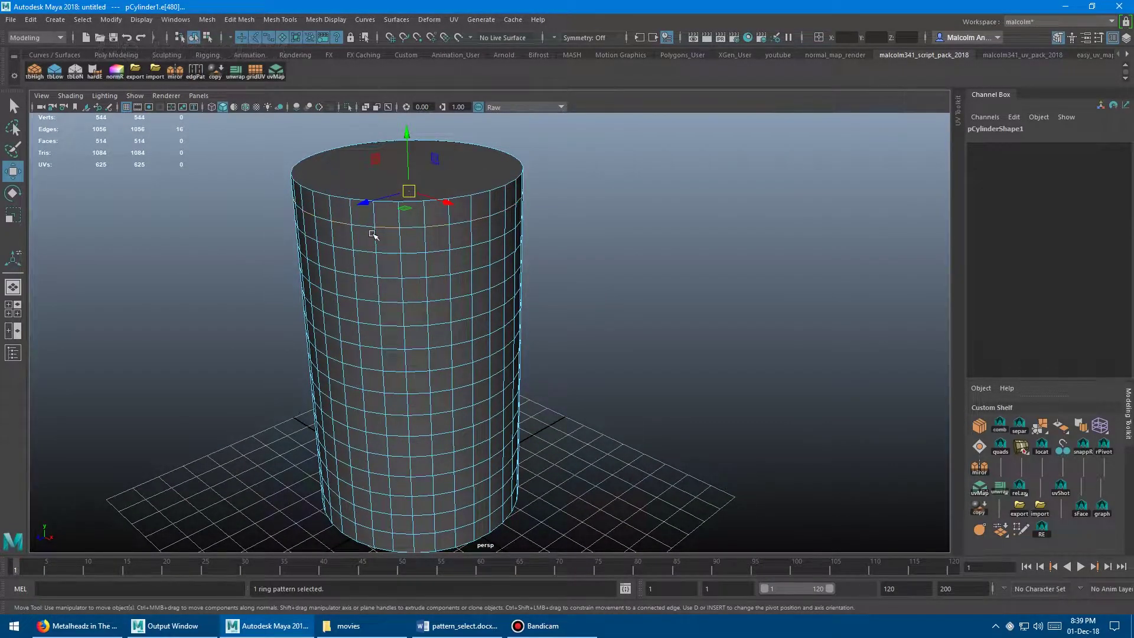
alt+drag(397, 269, 337, 279)
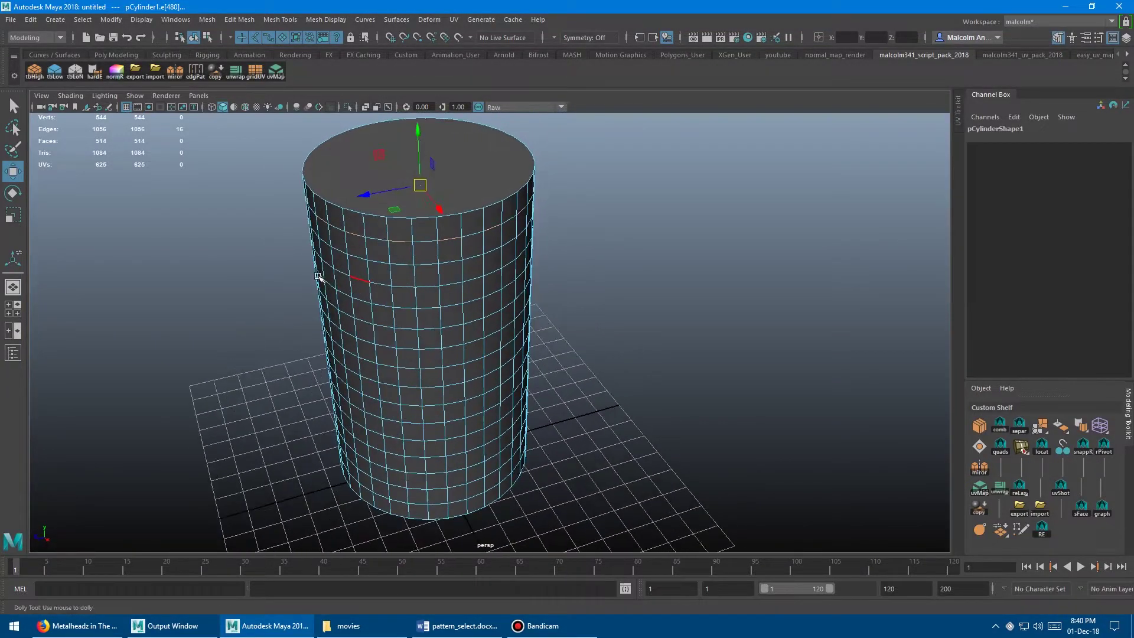
shift+right_click(609, 214)
click(612, 246)
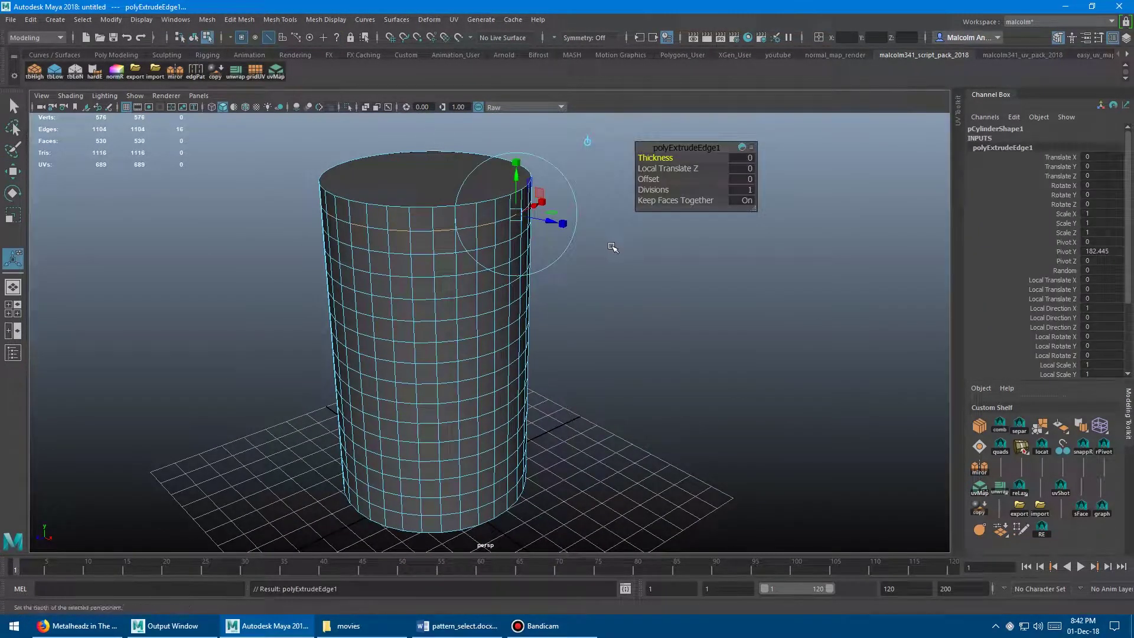
Pull the extruded ring edges outward into fins, undo the extrusion, and dolly closer.
drag(553, 223, 654, 238)
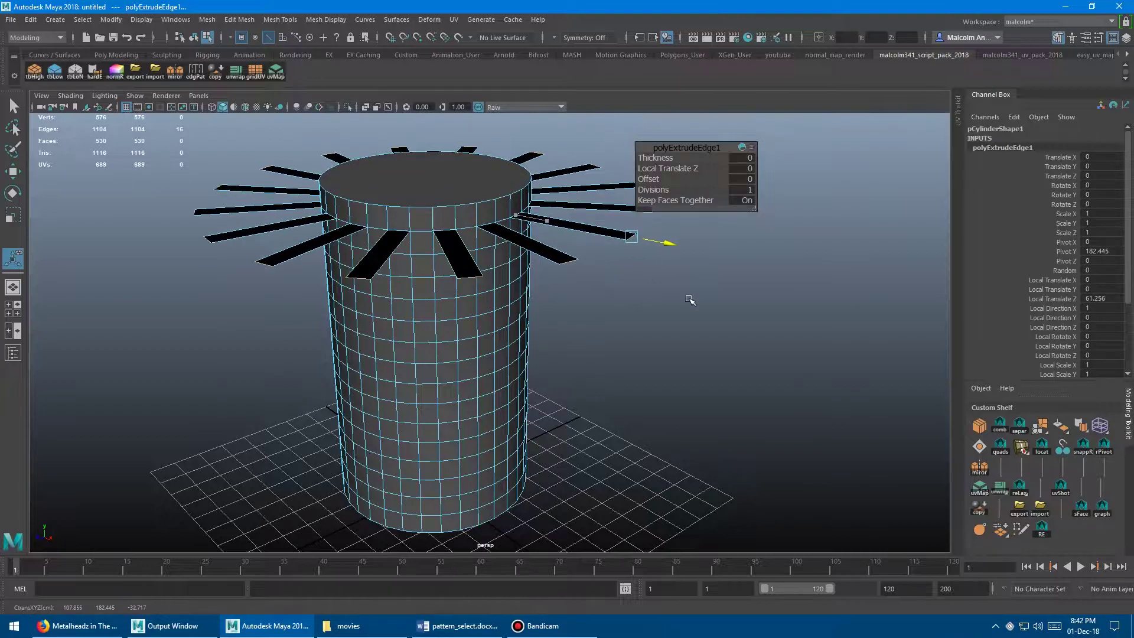
key(ctrl+z)
key(ctrl+z)
mouse_move(291, 219)
alt+right_down()
mouse_move(245, 210)
mouse_move(392, 244)
alt+right_up()
Repeat a two-adjacent-edge group around the upper ring with edgPat.
click(358, 232)
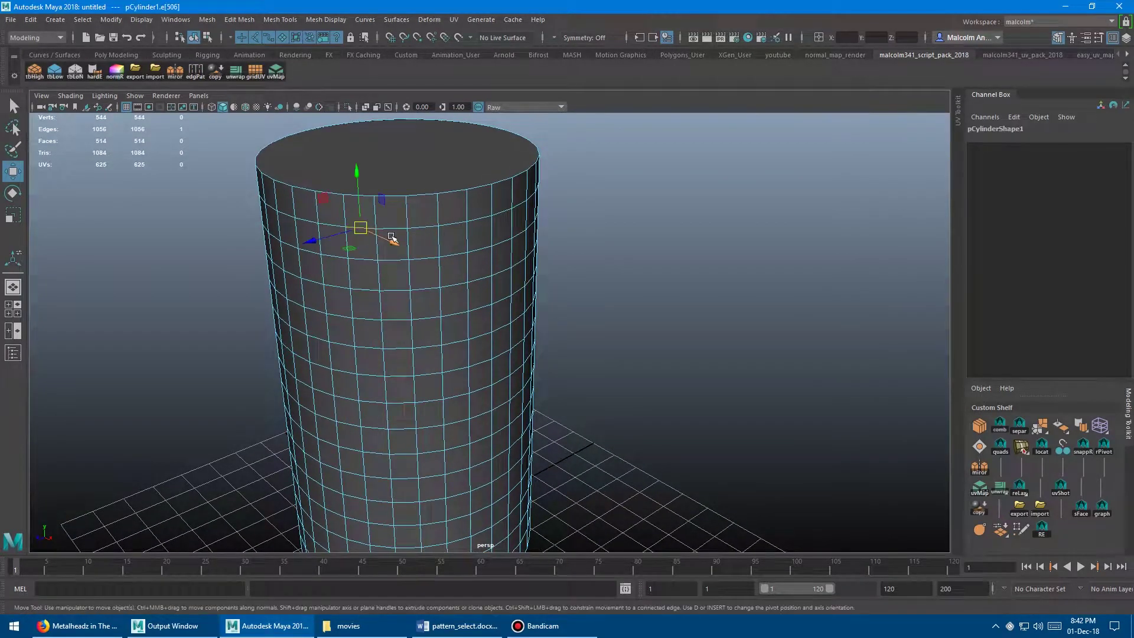
shift+click(396, 230)
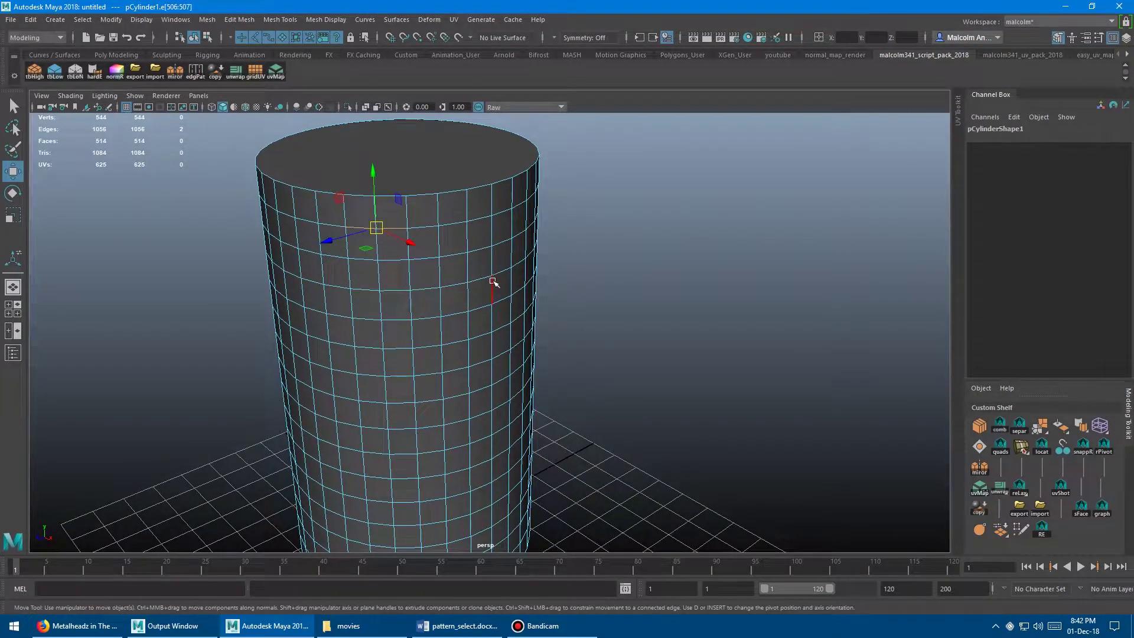
scroll(493, 281, down, 2)
alt+drag(446, 279, 405, 279)
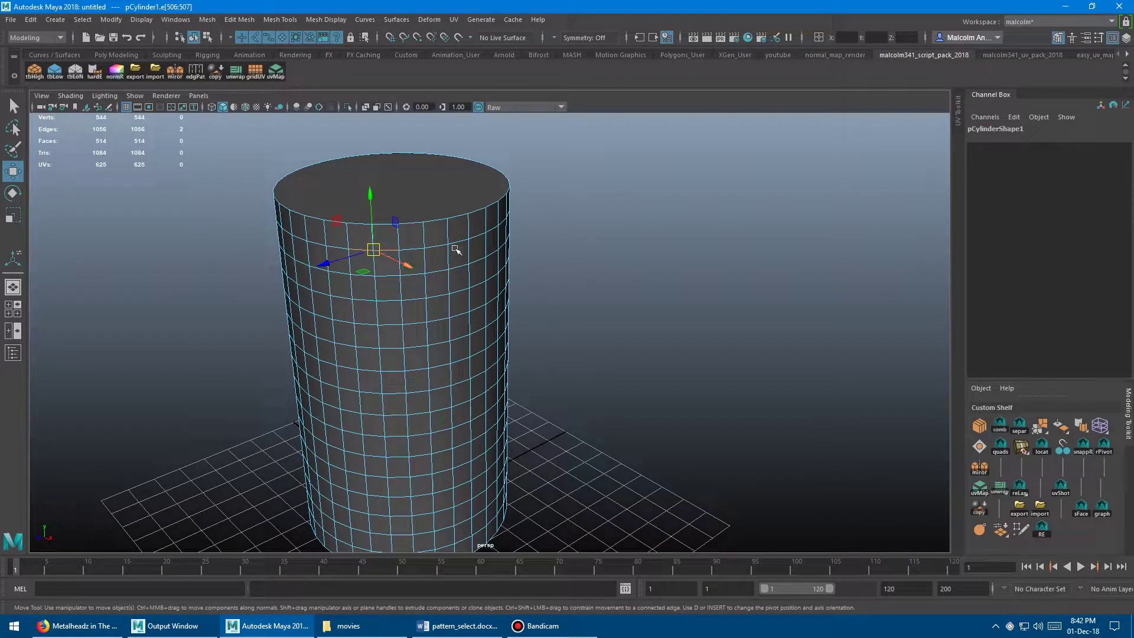
double_click(192, 71)
alt+drag(273, 266, 254, 274)
scroll(254, 273, up, 2)
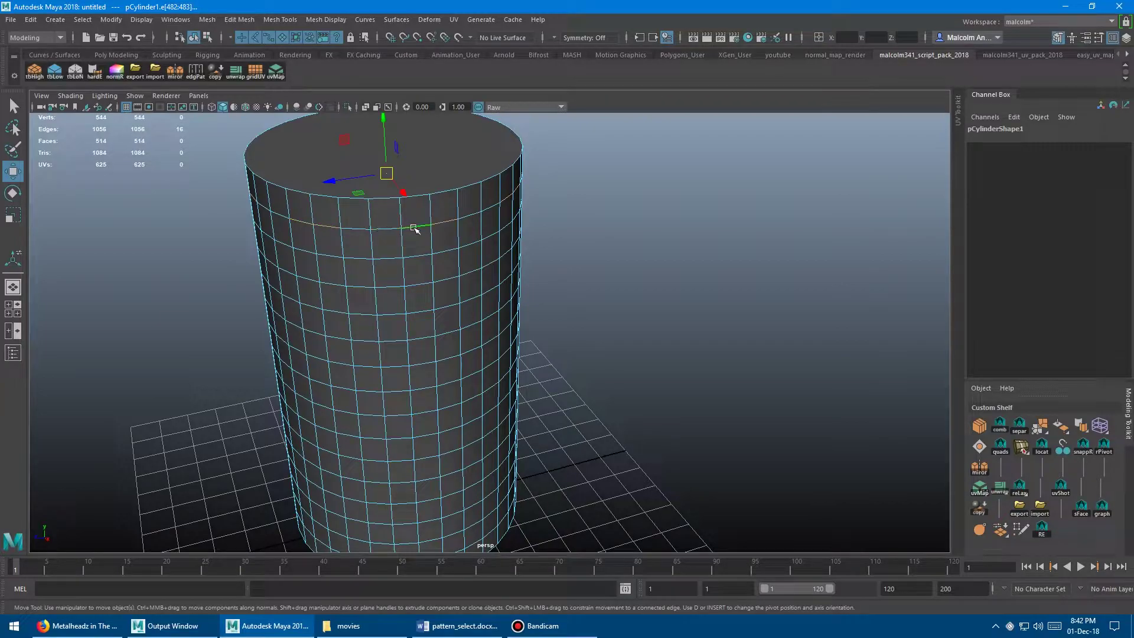
alt+drag(490, 224, 577, 263)
Repeat a three-adjacent-edge group around the upper ring and inspect the pattern.
click(577, 262)
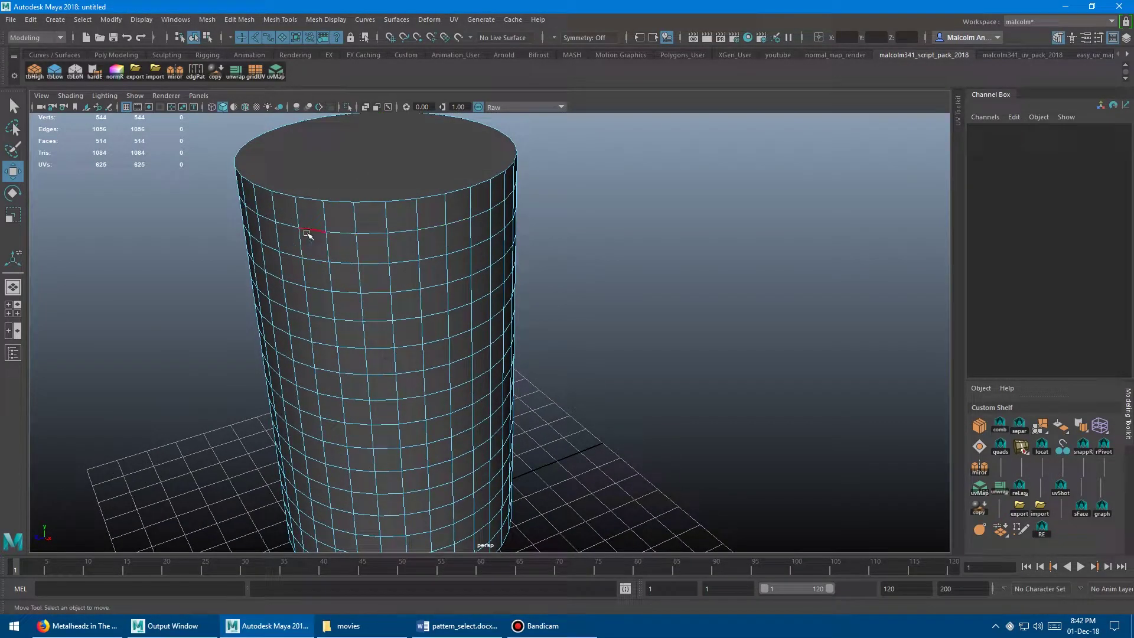
click(307, 234)
shift+click(342, 234)
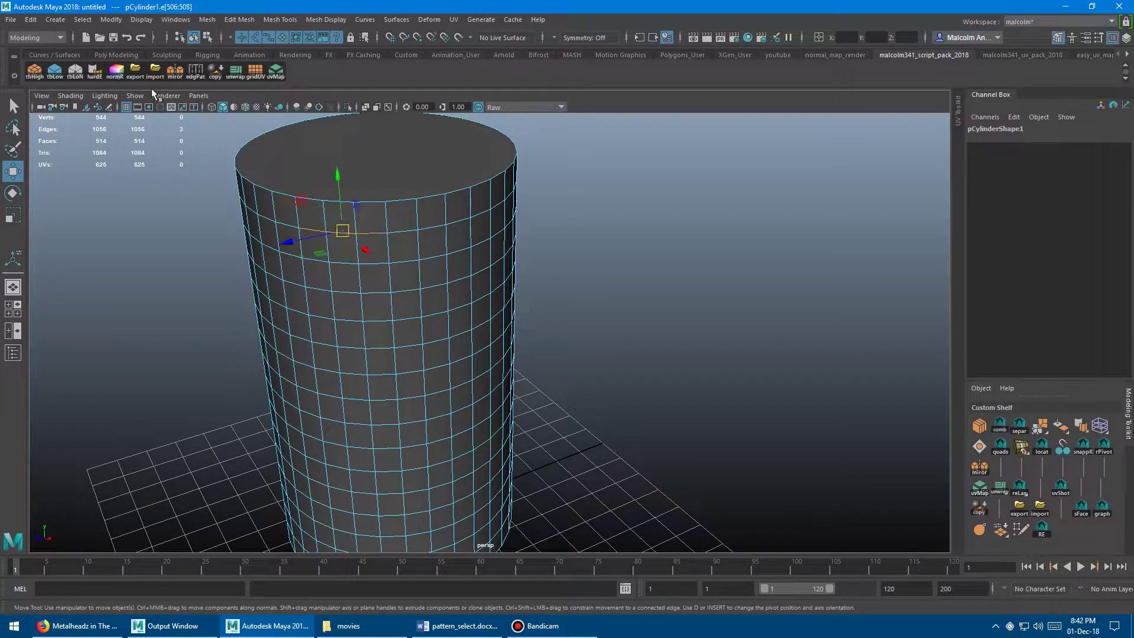
double_click(192, 75)
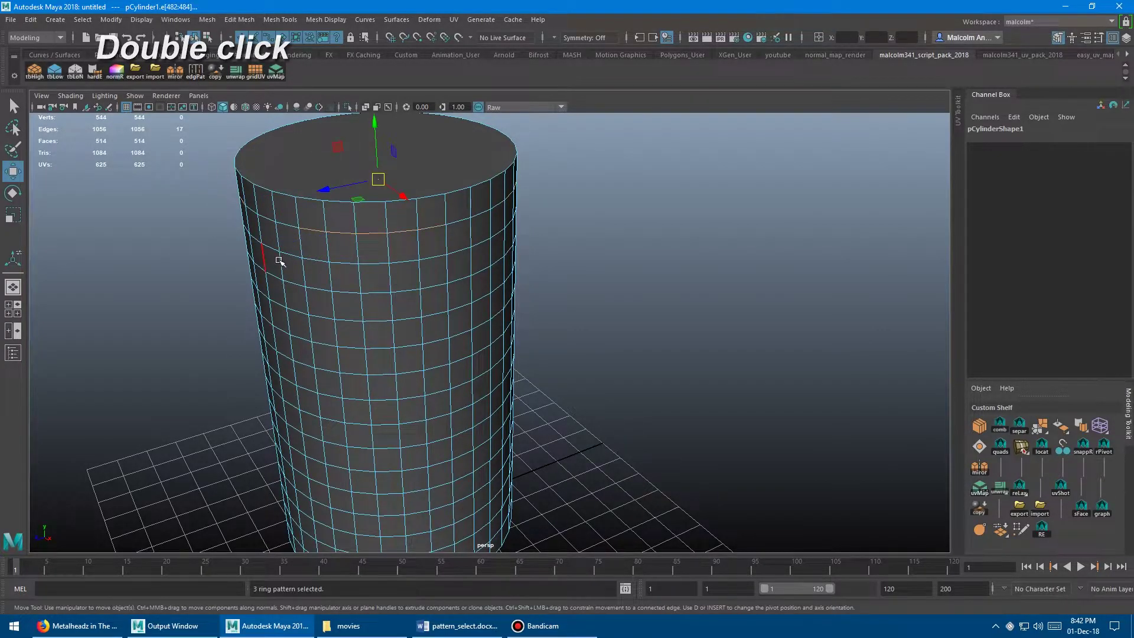
mouse_move(233, 260)
alt+mouse_down()
mouse_move(246, 266)
mouse_move(225, 268)
alt+mouse_up()
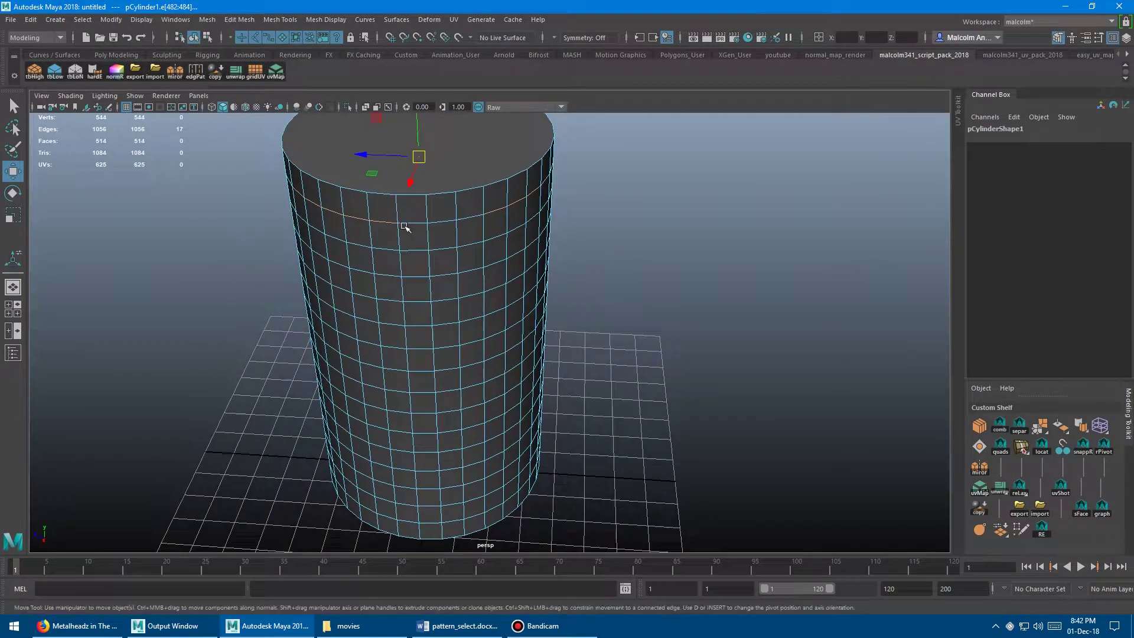
mouse_move(448, 232)
alt+mouse_down()
mouse_move(357, 243)
mouse_move(402, 233)
mouse_move(366, 271)
mouse_move(383, 250)
mouse_move(461, 278)
mouse_move(552, 268)
mouse_move(375, 266)
alt+mouse_up()
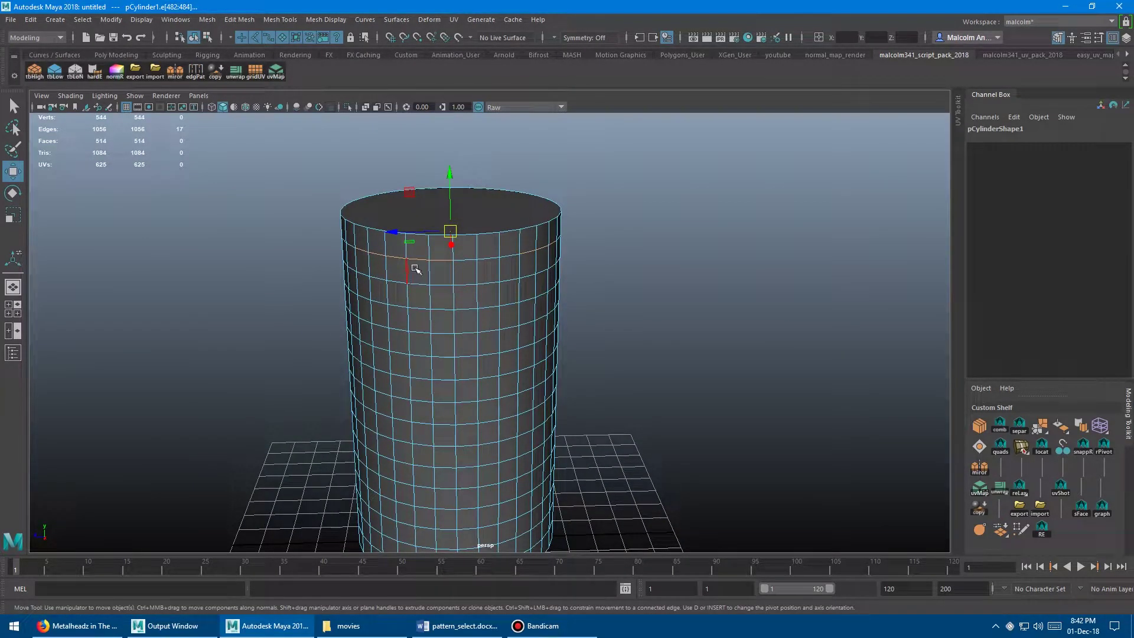
alt+drag(421, 271, 379, 286)
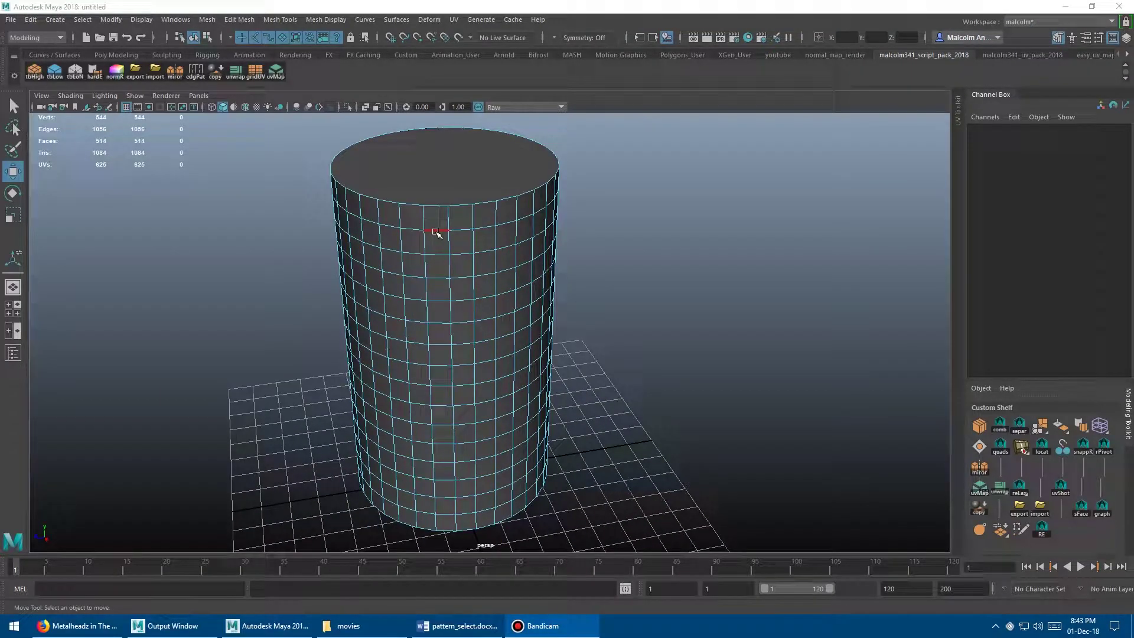
Repeat a three-edge vertical group down the cylinder's side with edgPat.
click(435, 231)
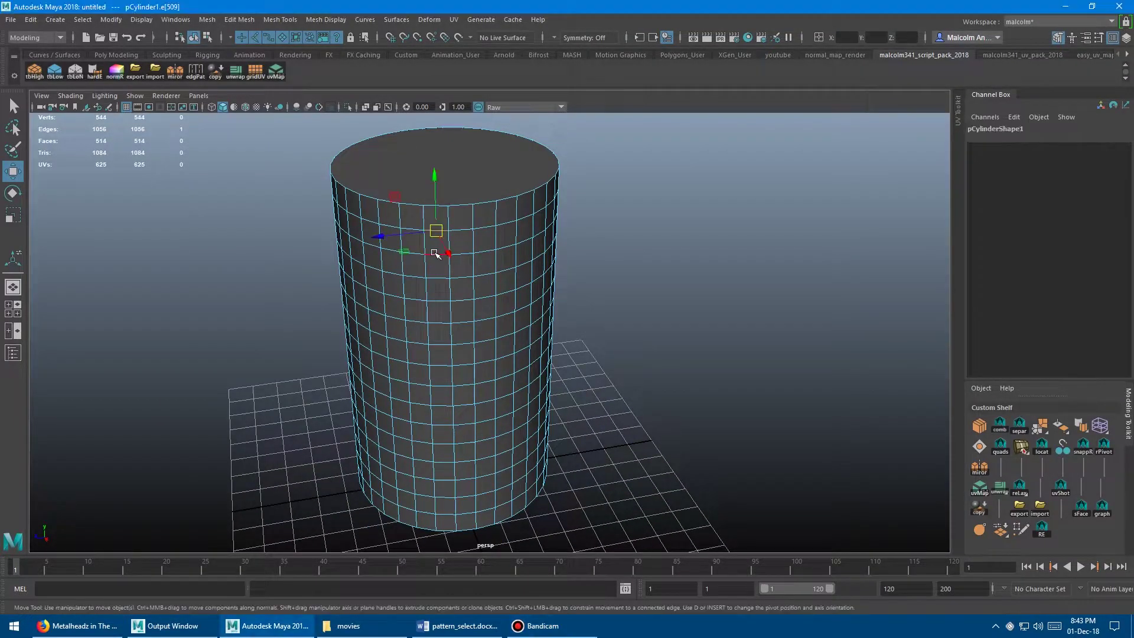
shift+click(437, 252)
shift+click(441, 277)
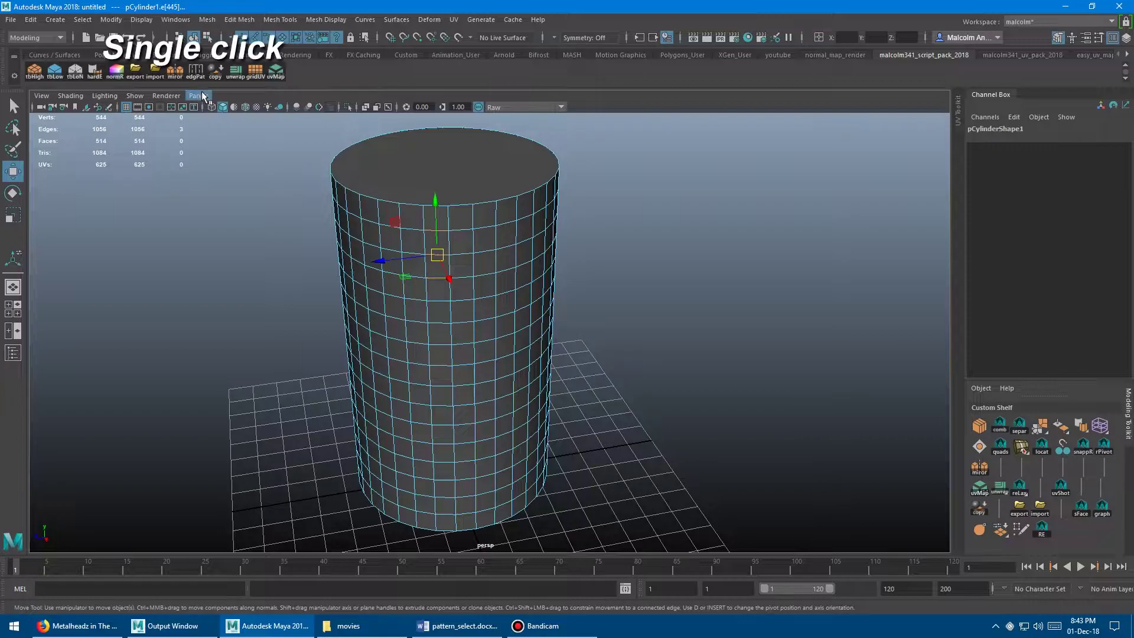
click(197, 71)
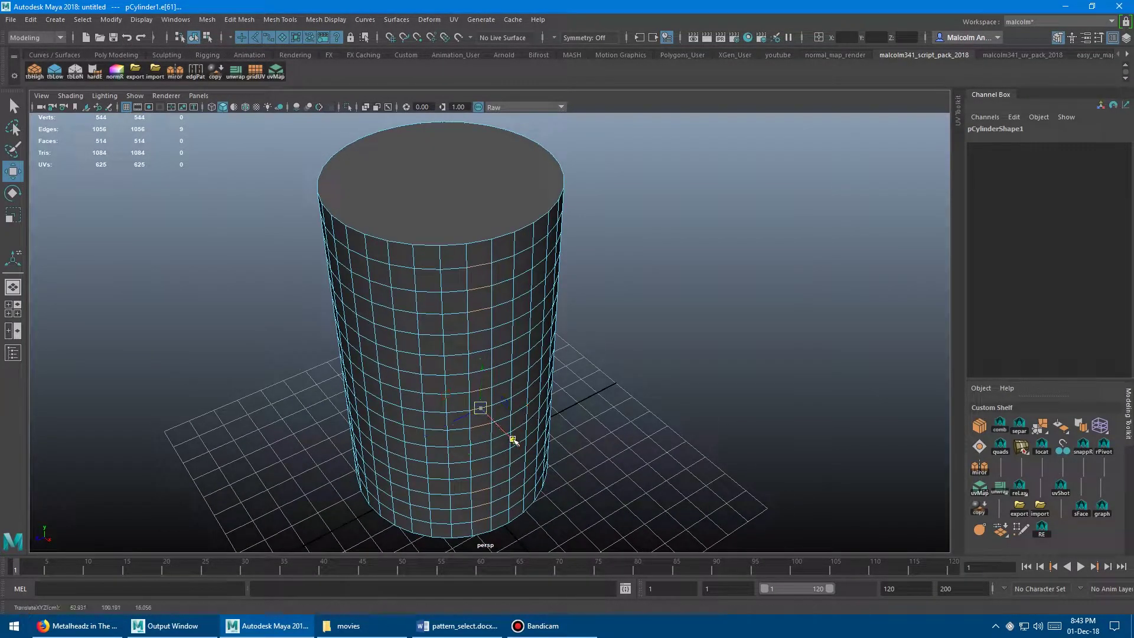
Shift the pattern edges sideways into a dent, undo it, and pick a new top-ring edge.
drag(512, 436, 529, 458)
alt+drag(543, 234, 498, 208)
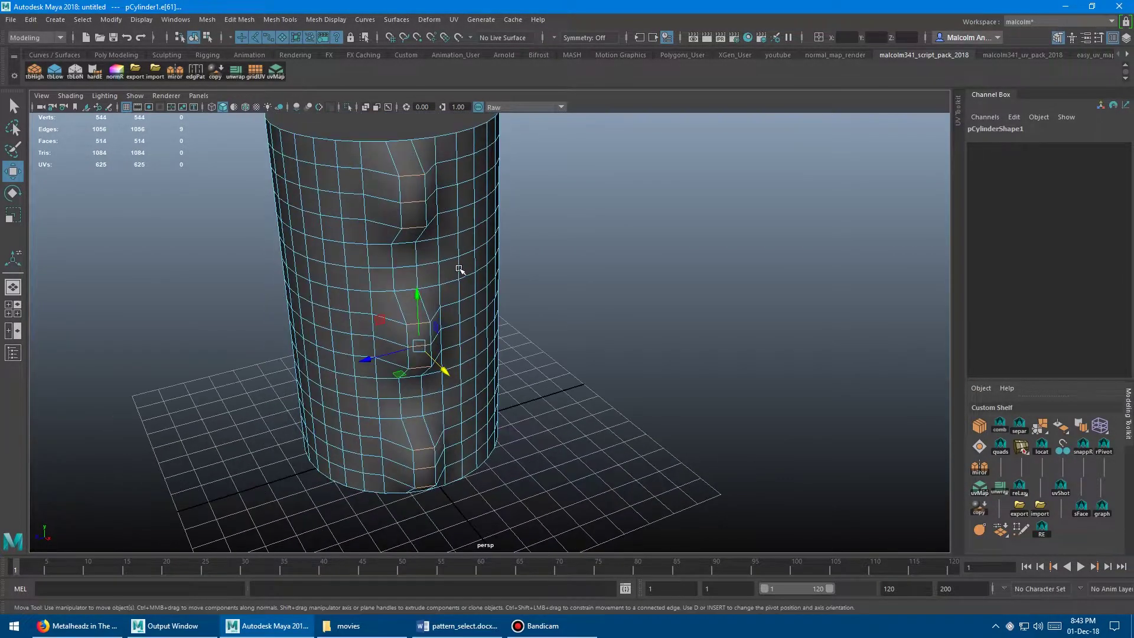
alt+drag(517, 315, 355, 253)
key(ctrl+z)
click(278, 296)
mouse_move(278, 296)
alt+mouse_down()
mouse_move(293, 256)
mouse_move(268, 263)
mouse_move(263, 251)
alt+mouse_up()
click(265, 252)
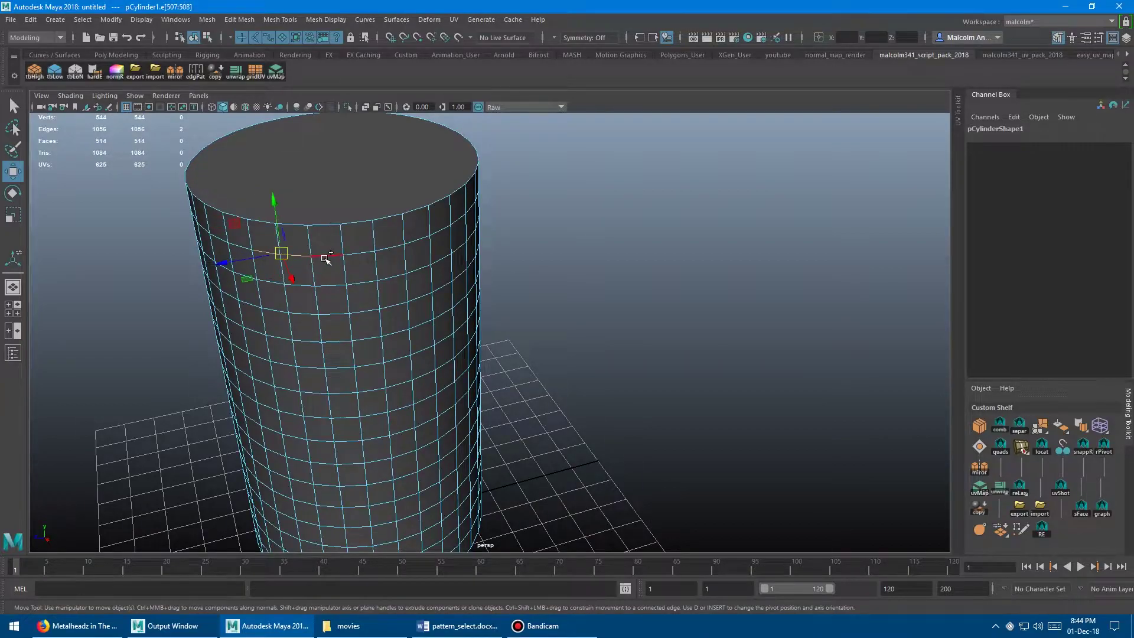
Repeat a four-adjacent-edge group around the ring with edgPat and inspect it.
shift+double_click(359, 255)
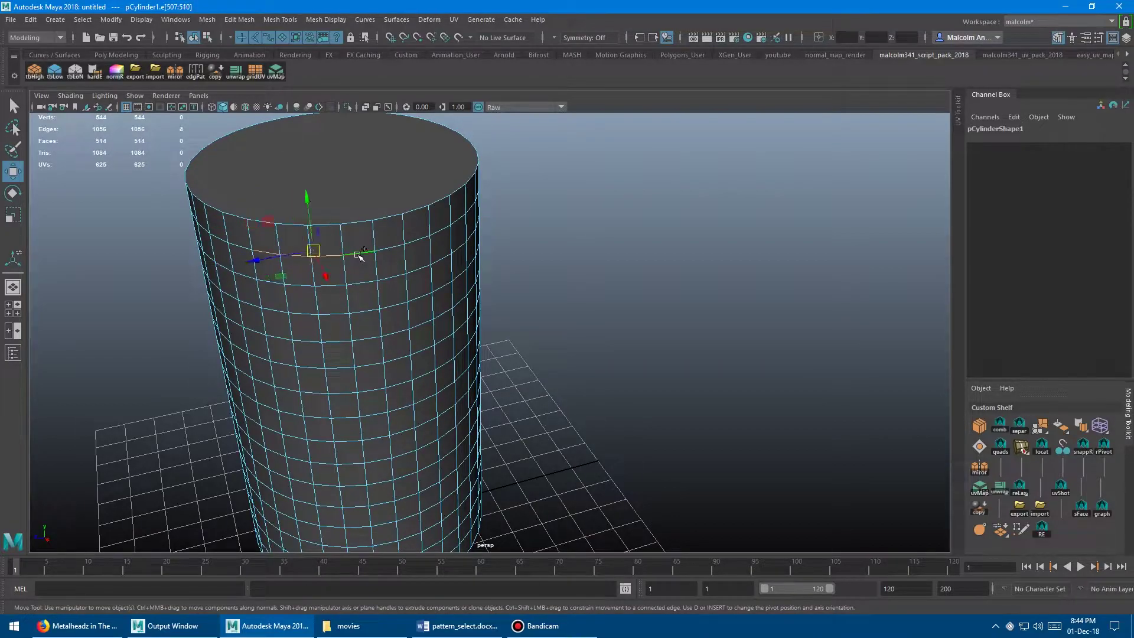
double_click(196, 74)
alt+drag(317, 307, 275, 304)
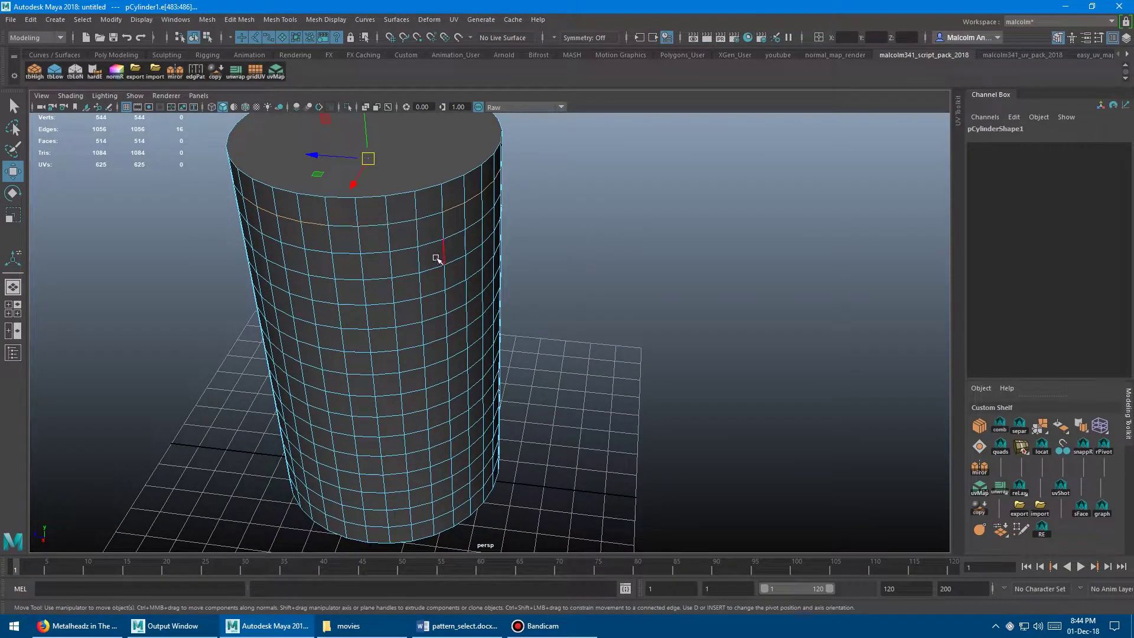
alt+drag(437, 258, 445, 211)
alt+drag(519, 182, 544, 193)
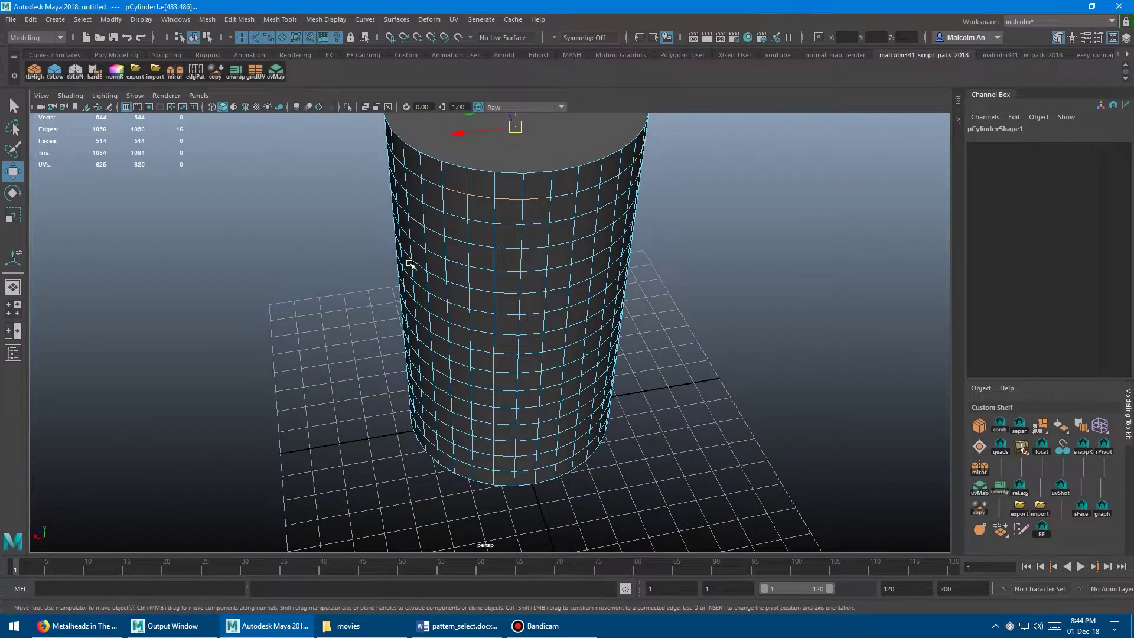
mouse_move(409, 263)
alt+mouse_down()
mouse_move(392, 274)
mouse_move(425, 273)
mouse_move(310, 256)
alt+mouse_up()
Repeat a vertical edge group along the cylinder with edgPat and orbit to check it.
click(405, 231)
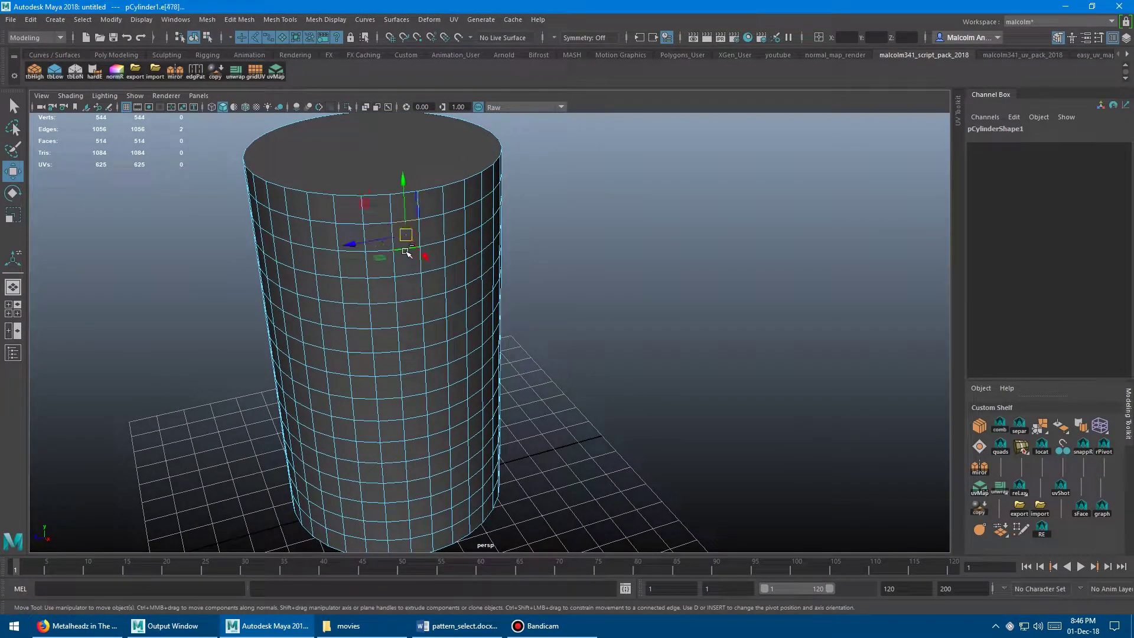
shift+click(410, 283)
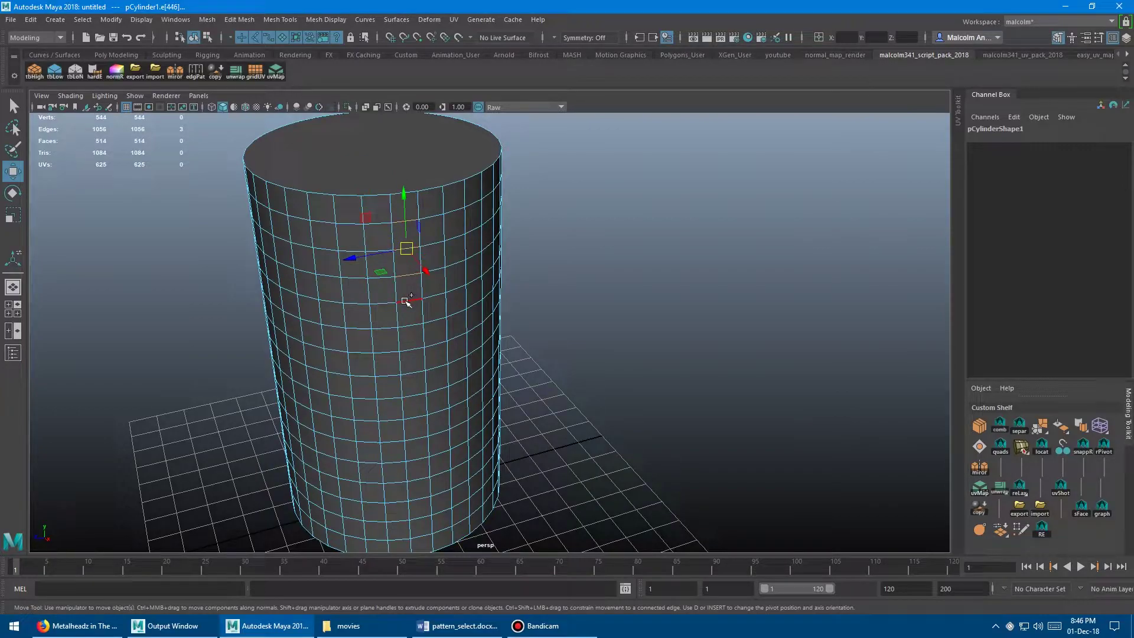
click(196, 68)
alt+drag(248, 177, 437, 359)
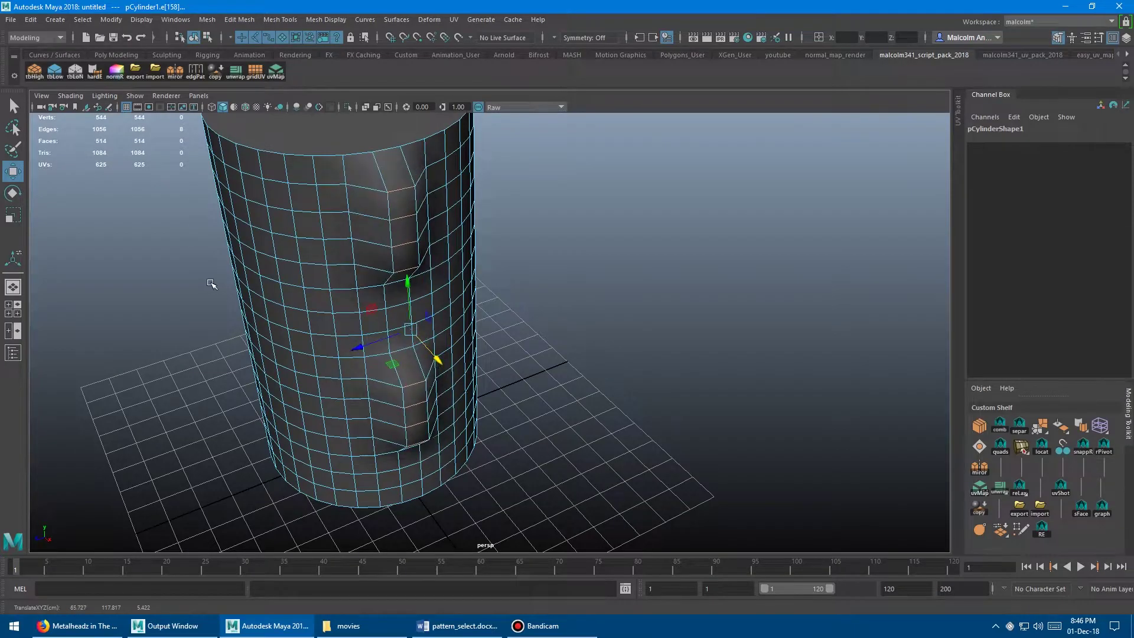
mouse_move(210, 283)
alt+mouse_down()
mouse_move(327, 258)
mouse_move(301, 239)
mouse_move(258, 239)
mouse_move(349, 252)
alt+mouse_up()
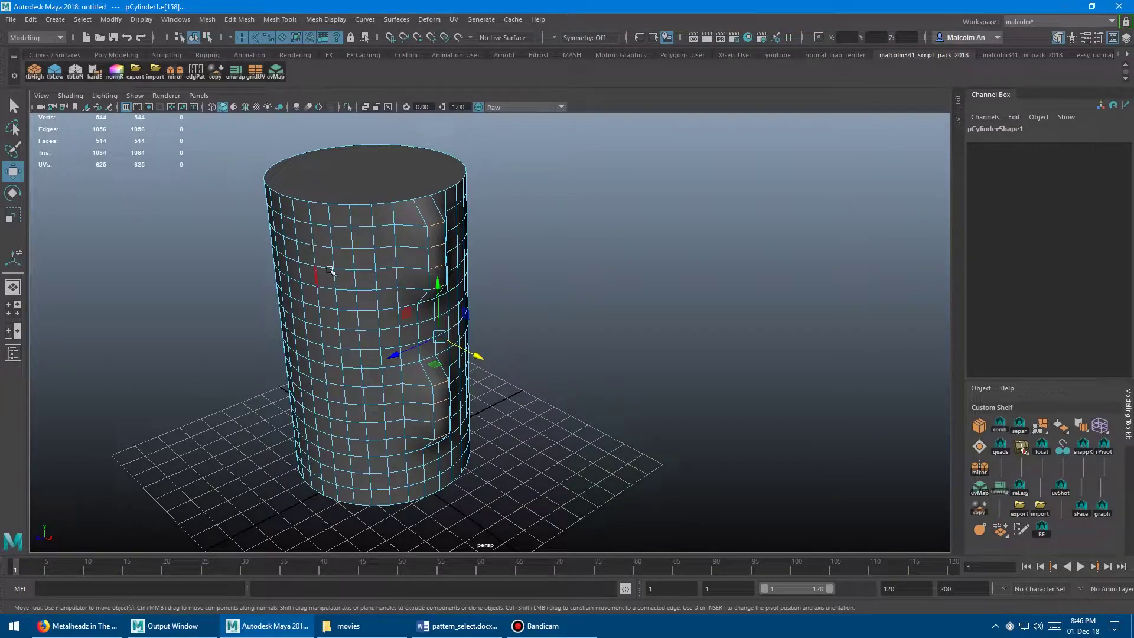
mouse_move(330, 270)
alt+mouse_down()
mouse_move(314, 242)
mouse_move(328, 240)
alt+mouse_up()
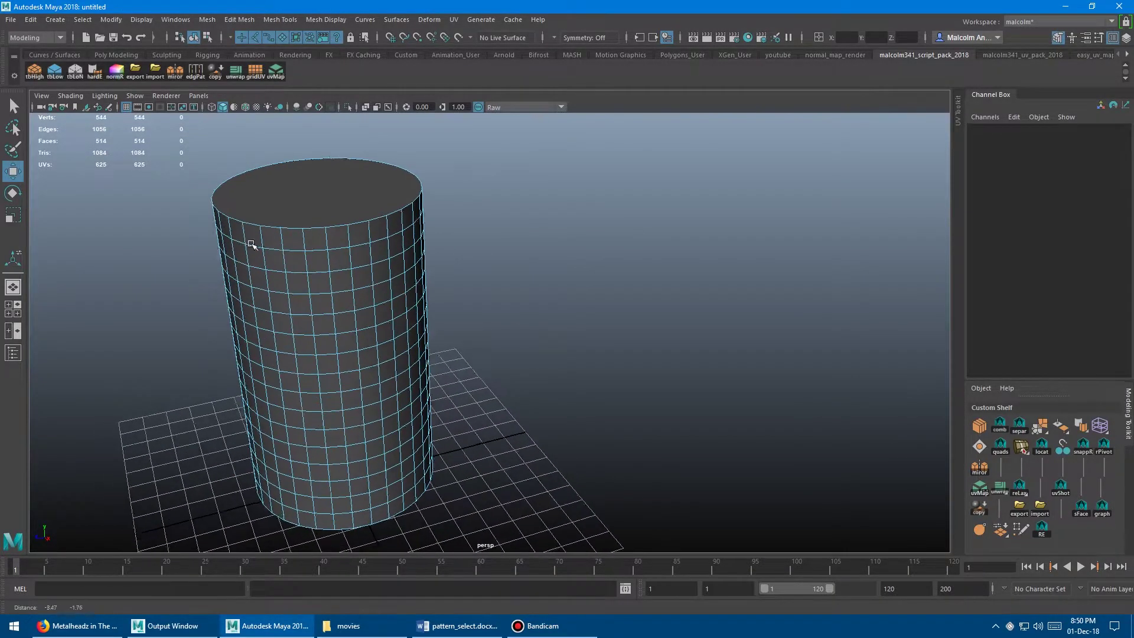
Select every other top edge with edgPat and convert them to full vertical edge loops.
alt+drag(258, 263, 372, 256)
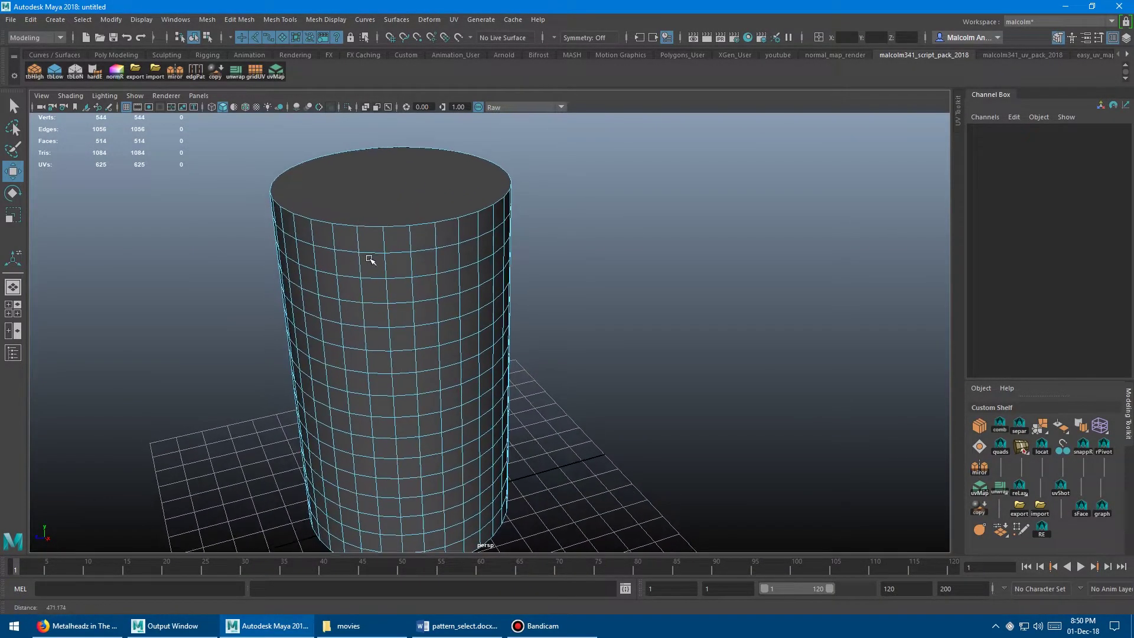
click(357, 239)
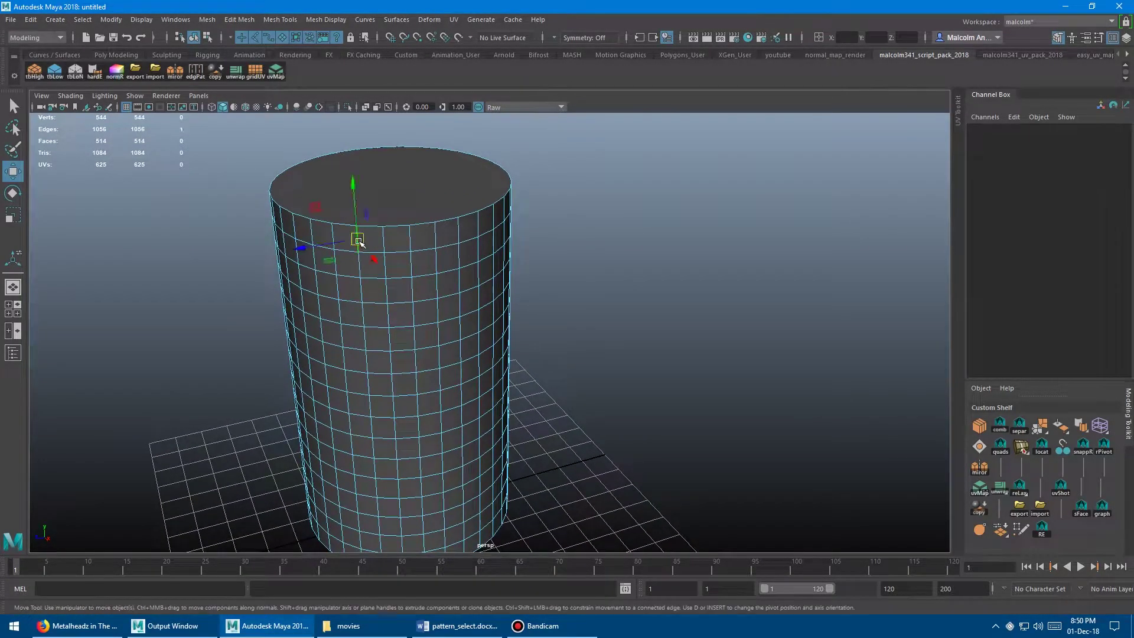
click(195, 71)
mouse_move(227, 223)
alt+mouse_down()
mouse_move(254, 233)
mouse_move(183, 222)
alt+mouse_up()
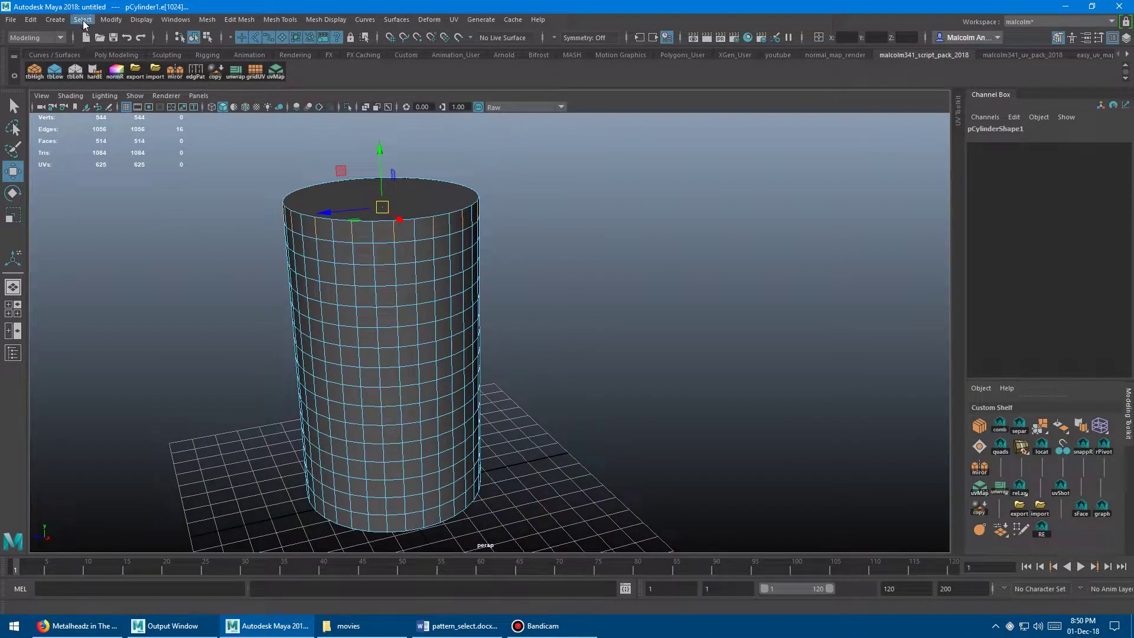
click(82, 21)
mouse_move(118, 247)
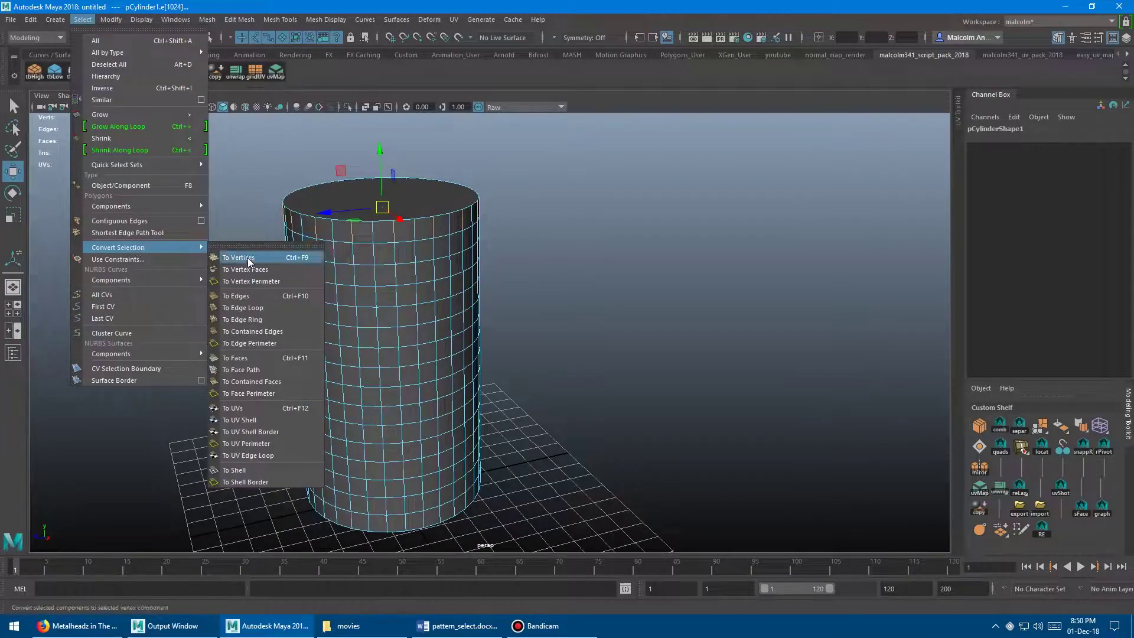
click(260, 308)
alt+drag(258, 297, 280, 237)
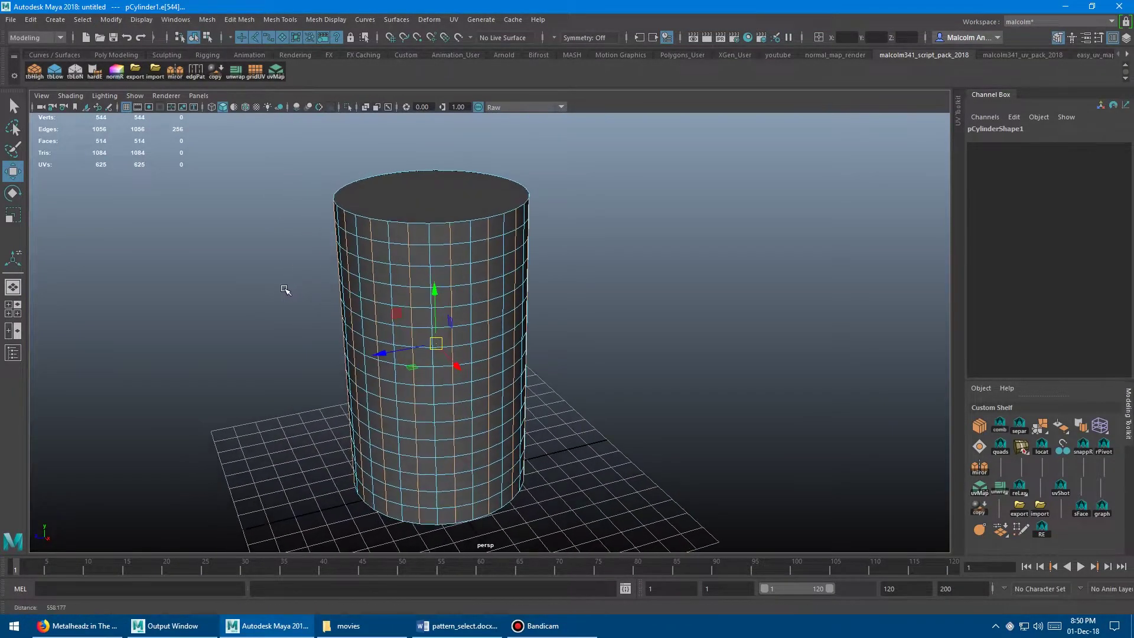
shift+right_click(278, 236)
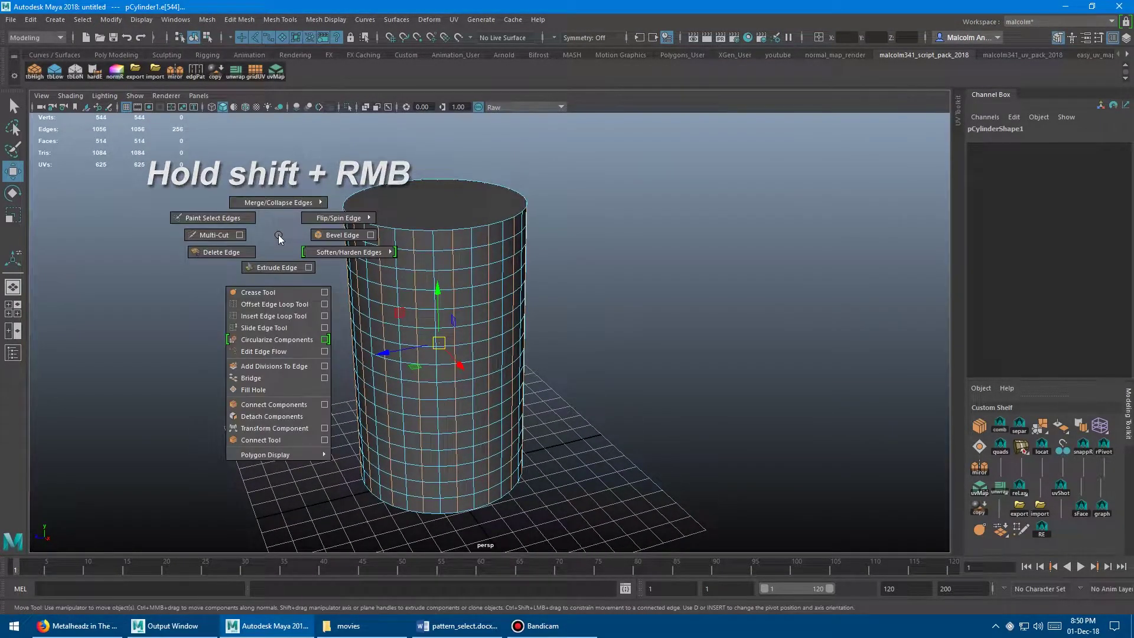
click(251, 250)
mouse_move(257, 243)
alt+mouse_down()
mouse_move(263, 304)
mouse_move(311, 236)
alt+mouse_up()
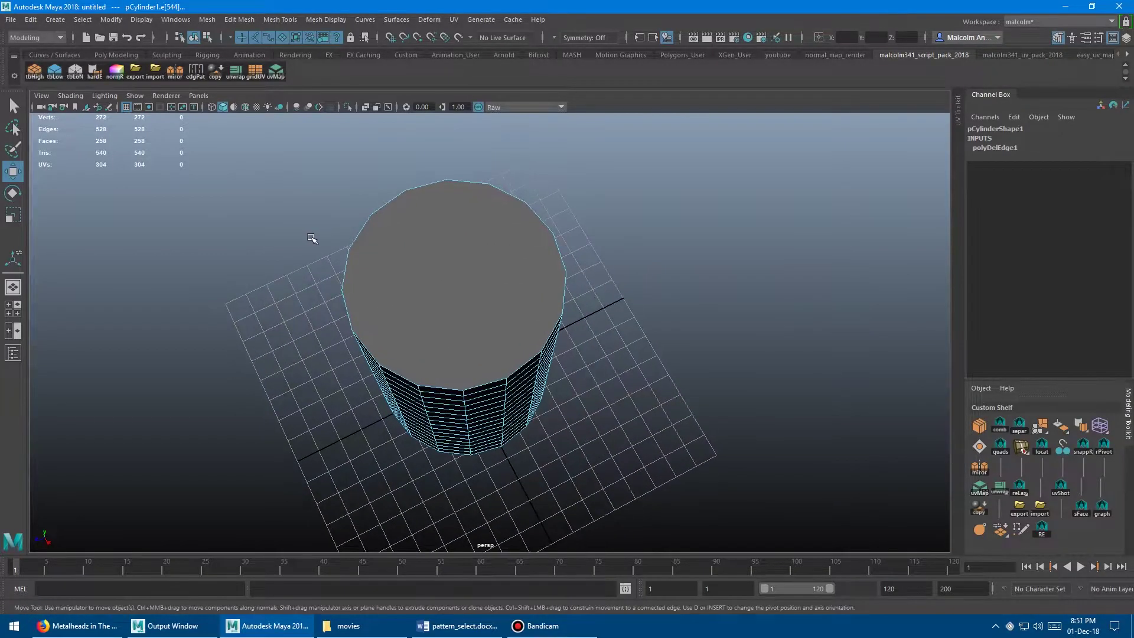
key(ctrl+z)
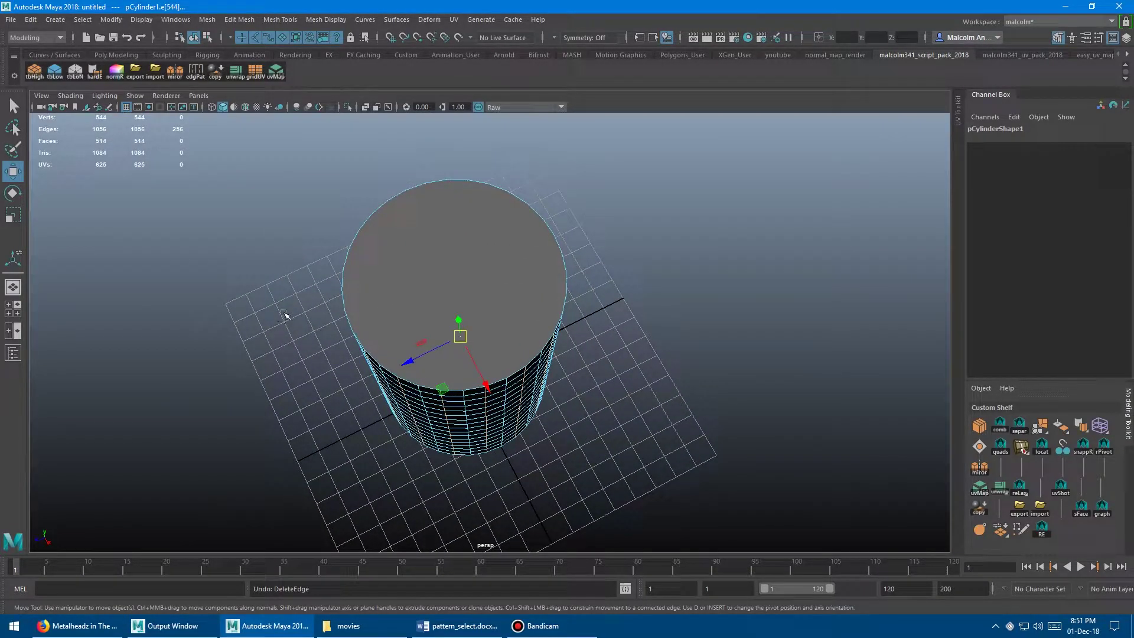
mouse_move(284, 314)
alt+mouse_down()
mouse_move(286, 299)
mouse_move(281, 310)
alt+mouse_up()
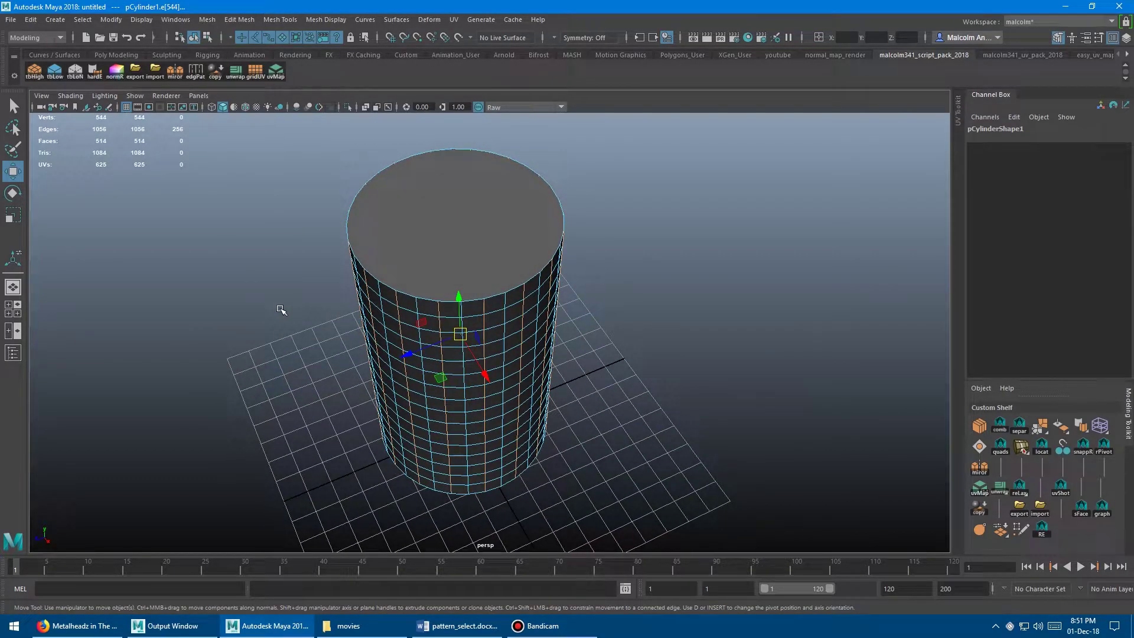
Delete the alternating vertical edge loops, then reselect every other column with edgPat and grow, deleting again.
key(ctrl+Delete)
mouse_move(297, 304)
alt+mouse_down()
mouse_move(295, 332)
mouse_move(309, 250)
mouse_move(260, 237)
mouse_move(296, 245)
mouse_move(235, 246)
mouse_move(331, 214)
alt+mouse_up()
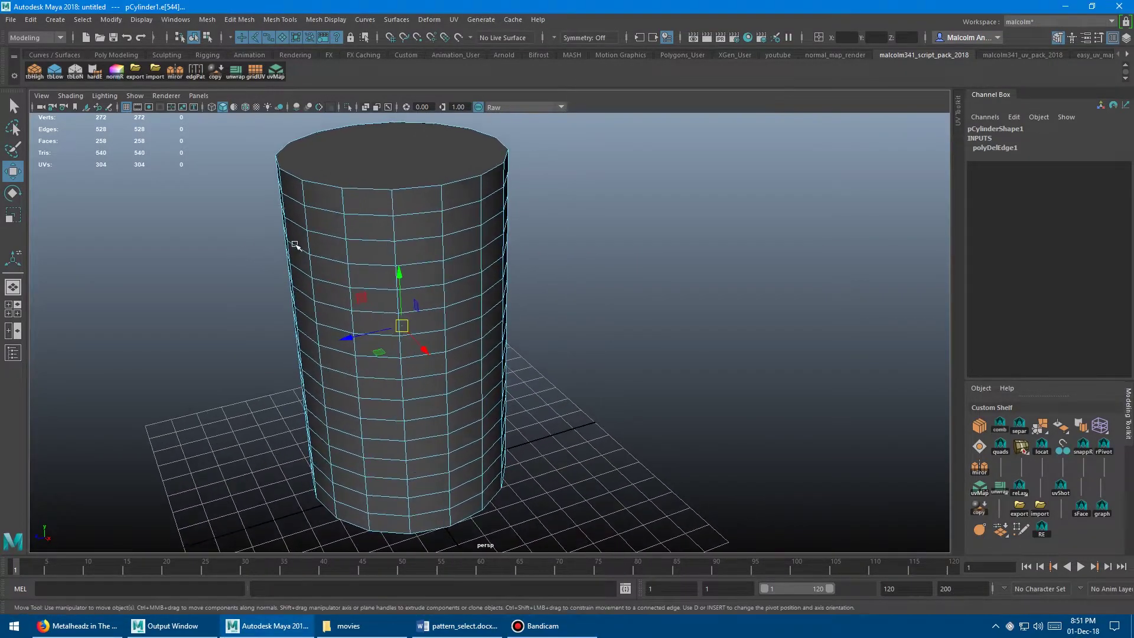
click(339, 203)
click(194, 75)
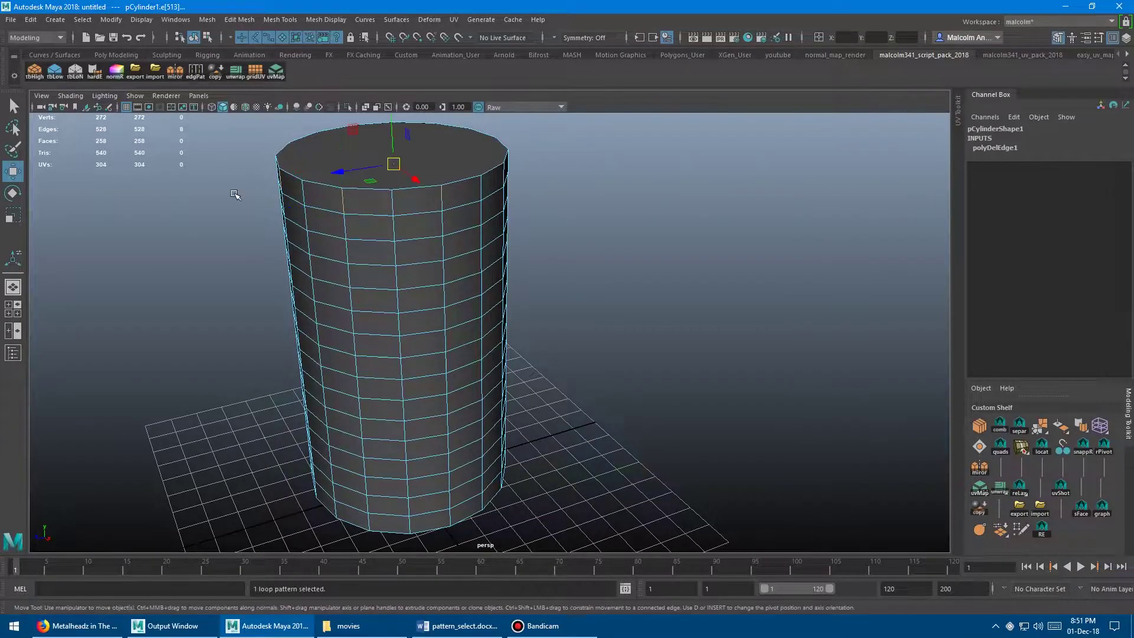
mouse_move(234, 180)
alt+mouse_down()
mouse_move(256, 189)
mouse_move(236, 195)
alt+mouse_up()
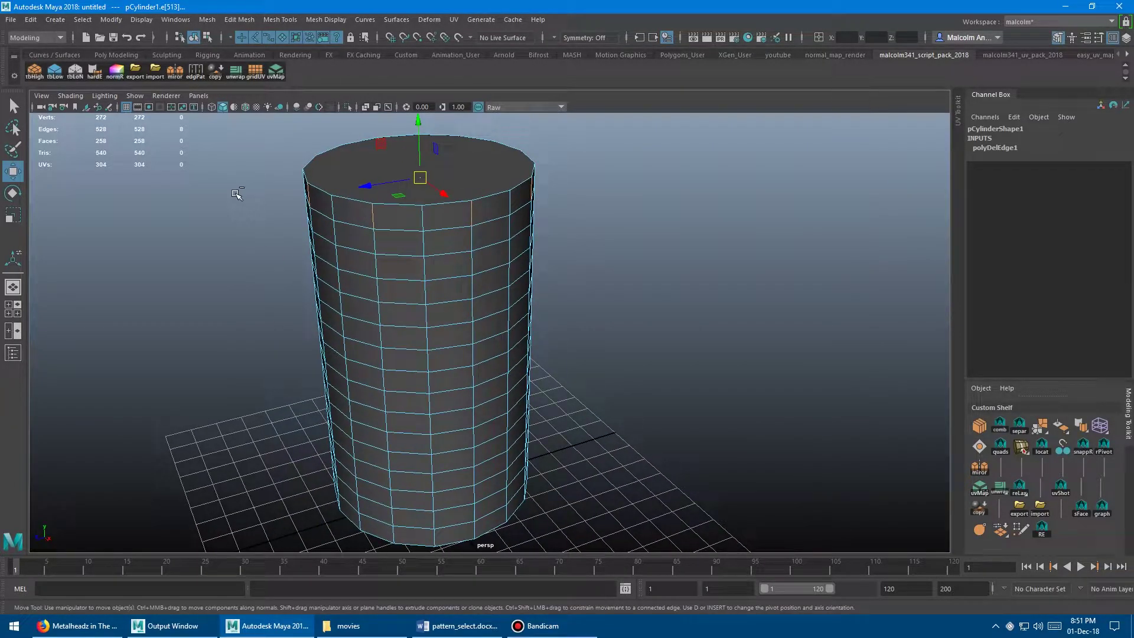
key(g)
alt+drag(286, 214, 236, 212)
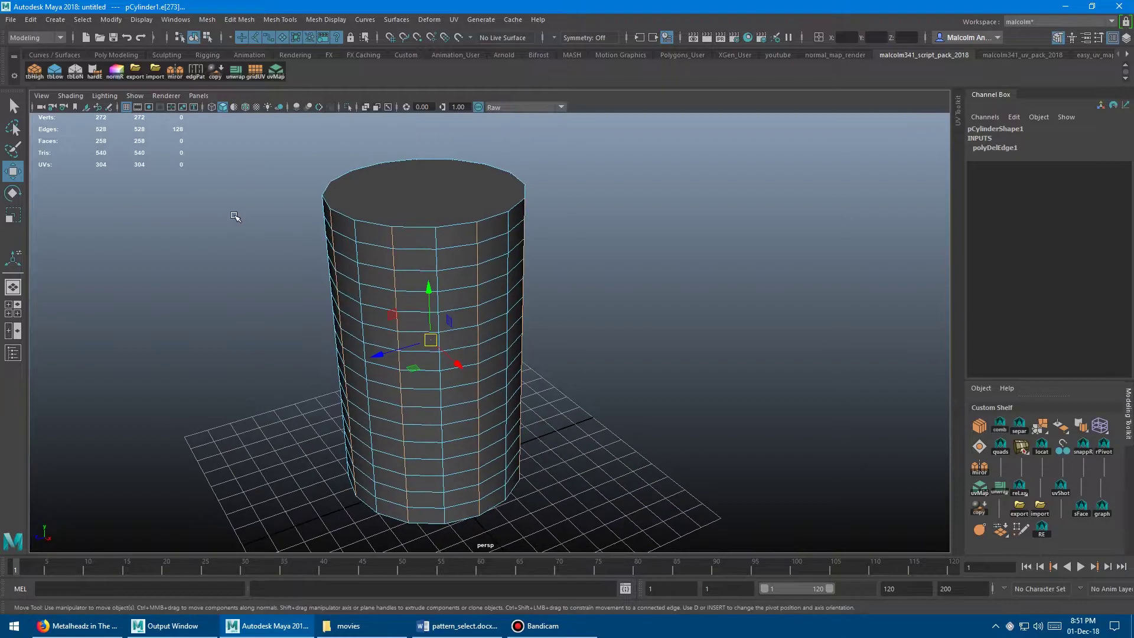
shift+right_drag(252, 193, 217, 208)
alt+drag(266, 246, 256, 276)
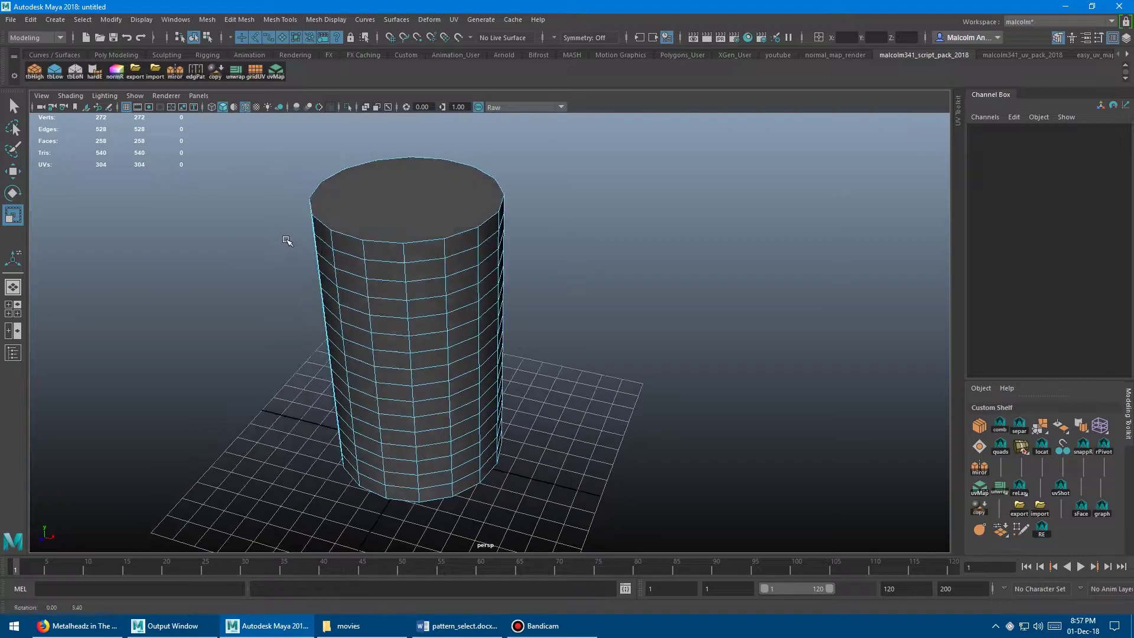
alt+drag(287, 240, 329, 248)
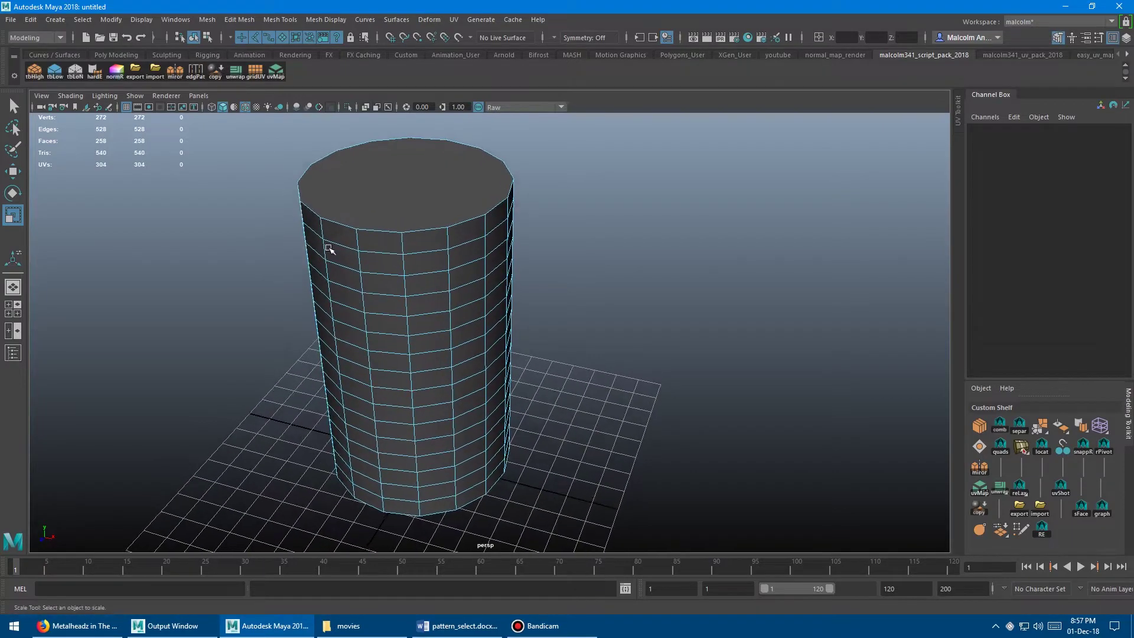
click(353, 243)
click(195, 71)
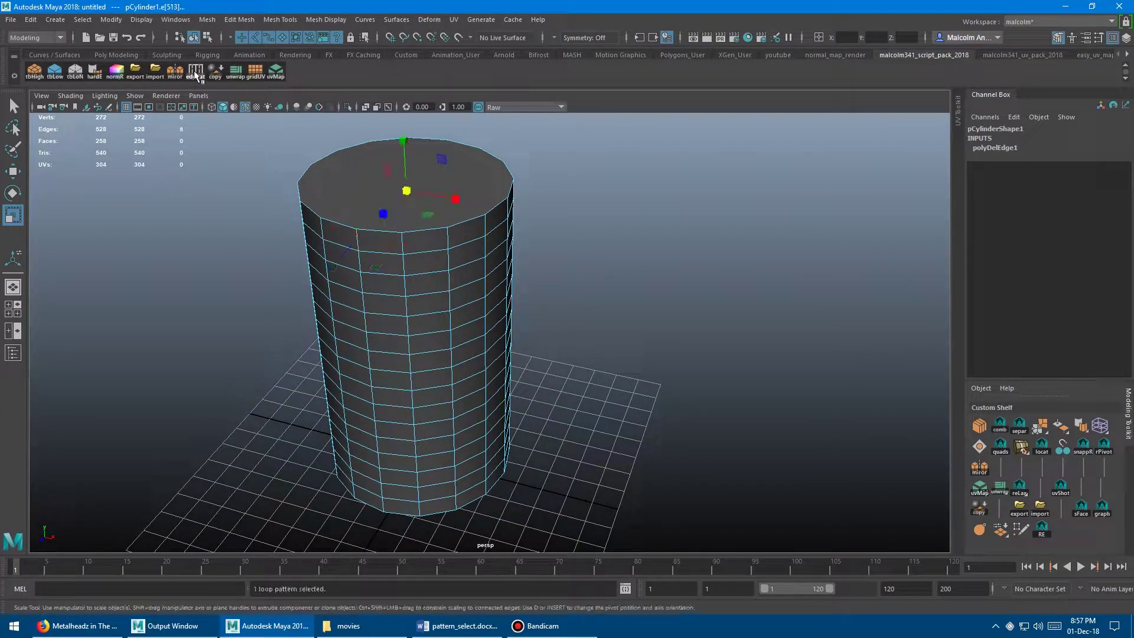
mouse_move(250, 251)
alt+mouse_down()
mouse_move(278, 253)
mouse_move(235, 256)
mouse_move(264, 256)
alt+mouse_up()
key(ctrl+z)
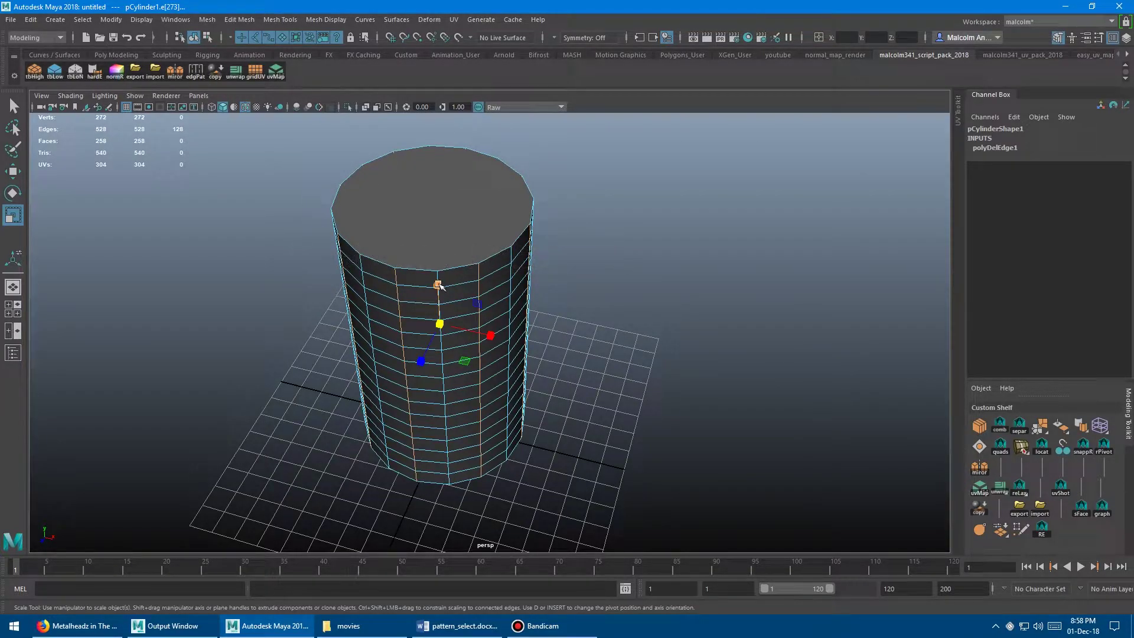
mouse_move(438, 286)
mouse_down()
mouse_move(441, 303)
mouse_move(435, 257)
mouse_up()
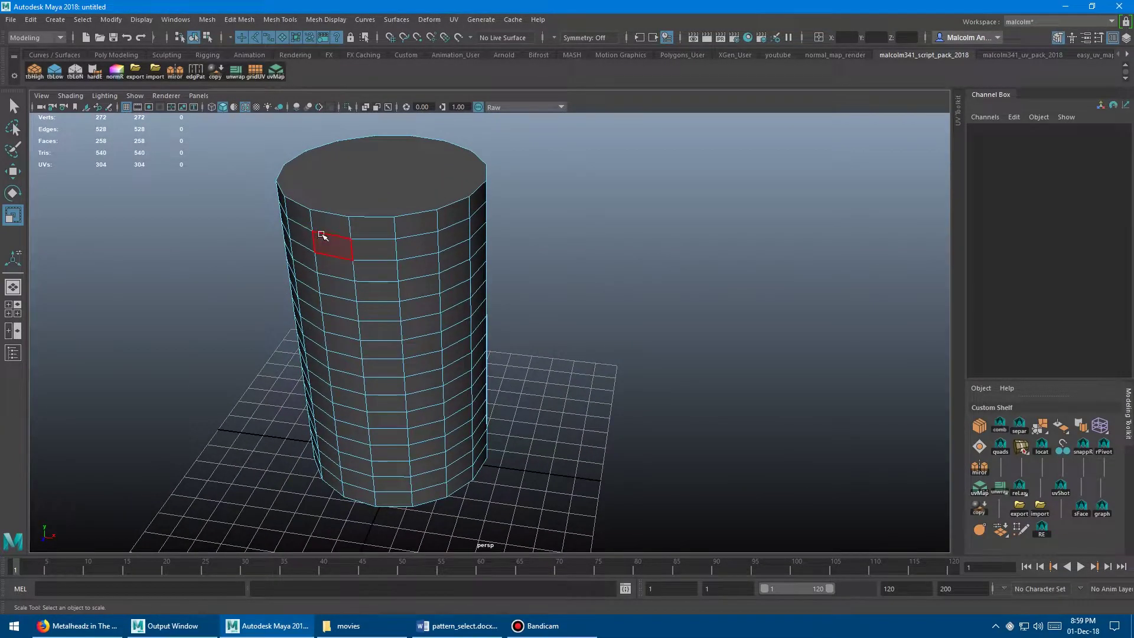
Select every other top-rim edge with the edgPat shelf button and open the Select menu.
click(322, 235)
click(330, 234)
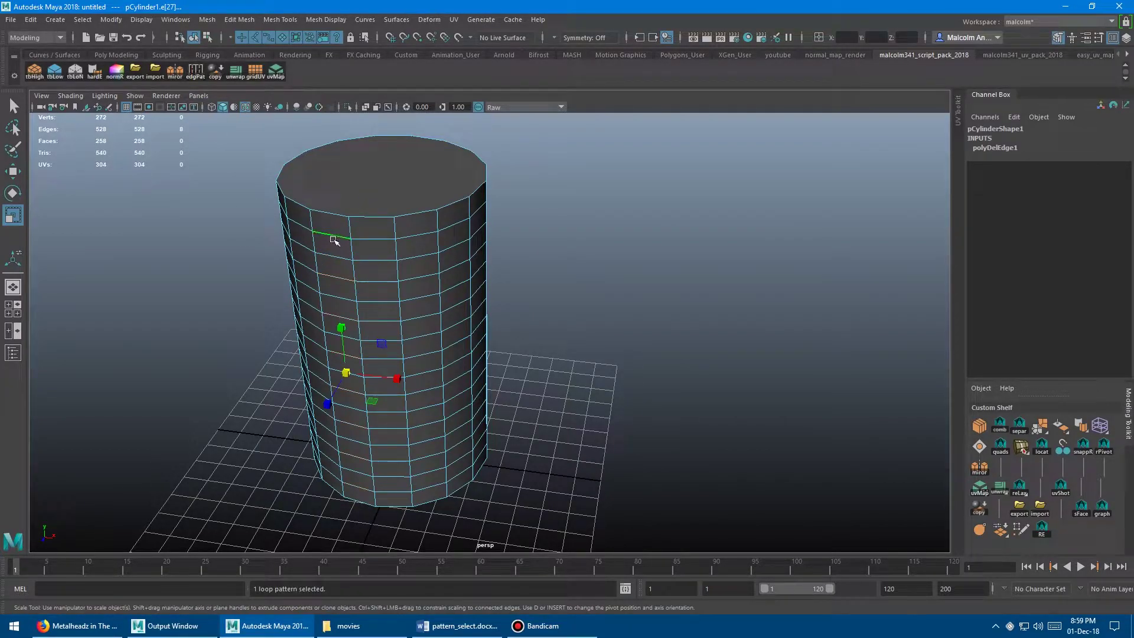
click(195, 73)
alt+drag(240, 253, 229, 253)
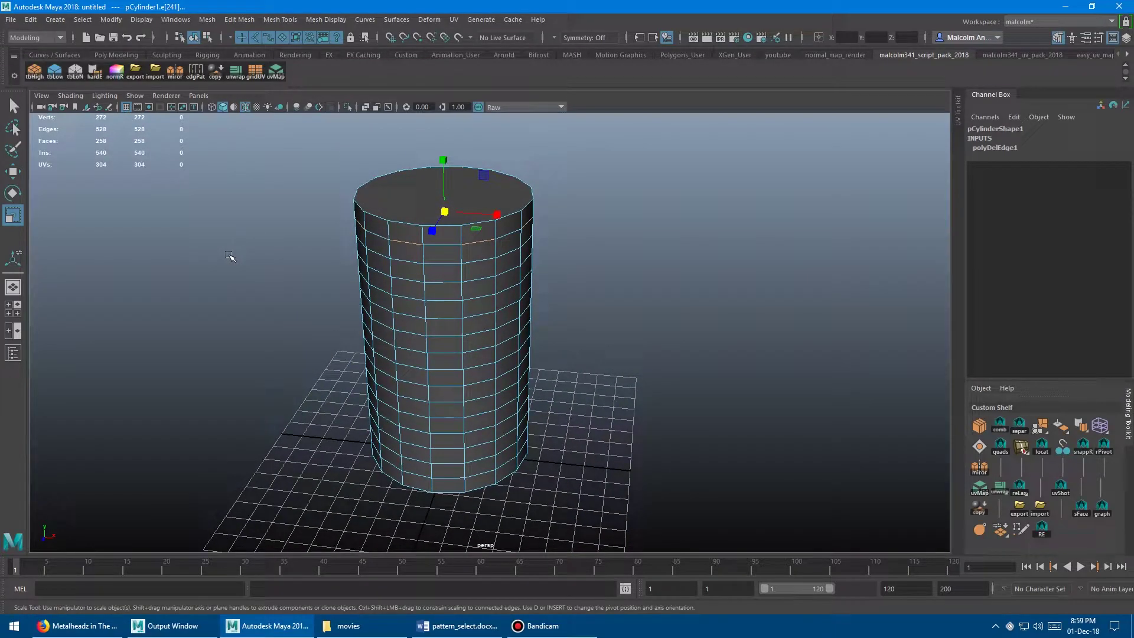
click(83, 20)
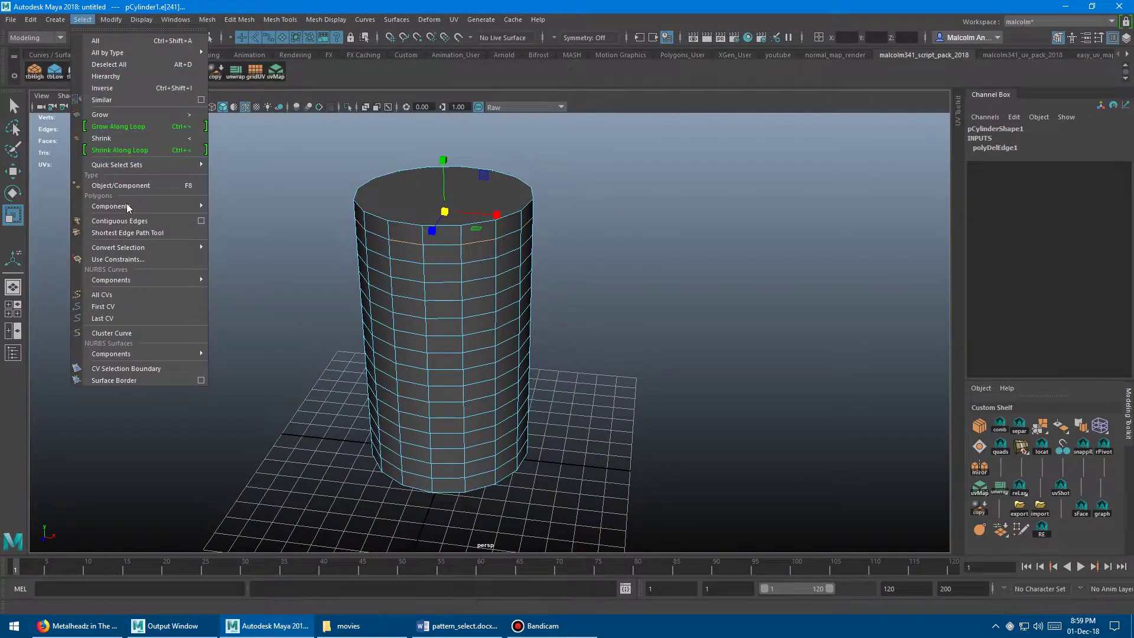
mouse_move(119, 247)
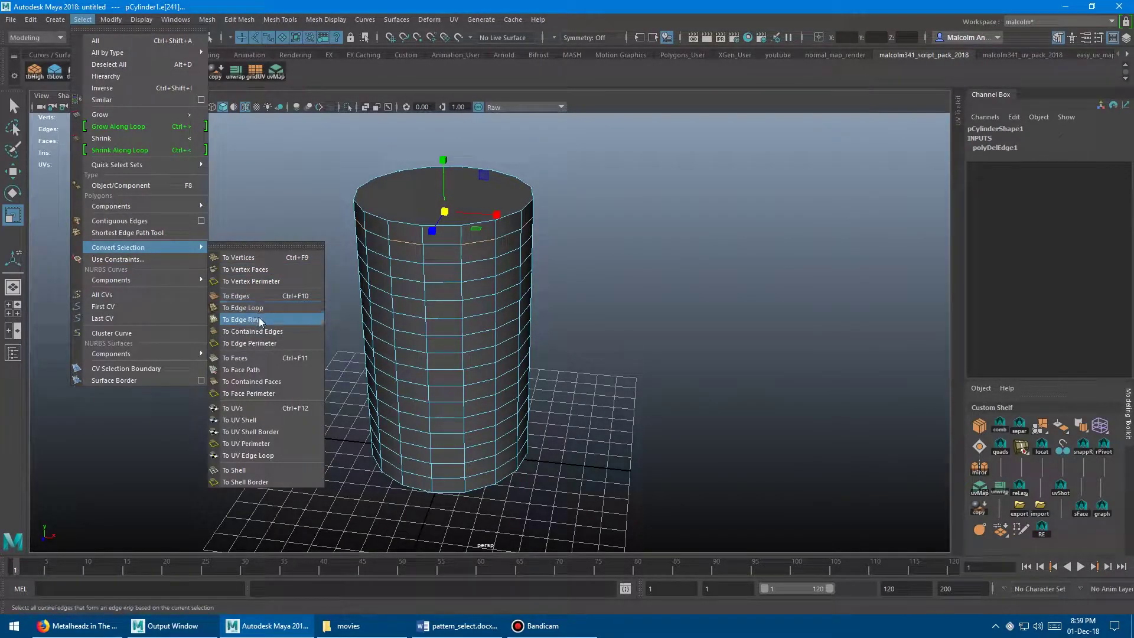
Convert the edges to rings then faces, drop the top cap, and extrude the strips to thickness about 18.9.
click(260, 320)
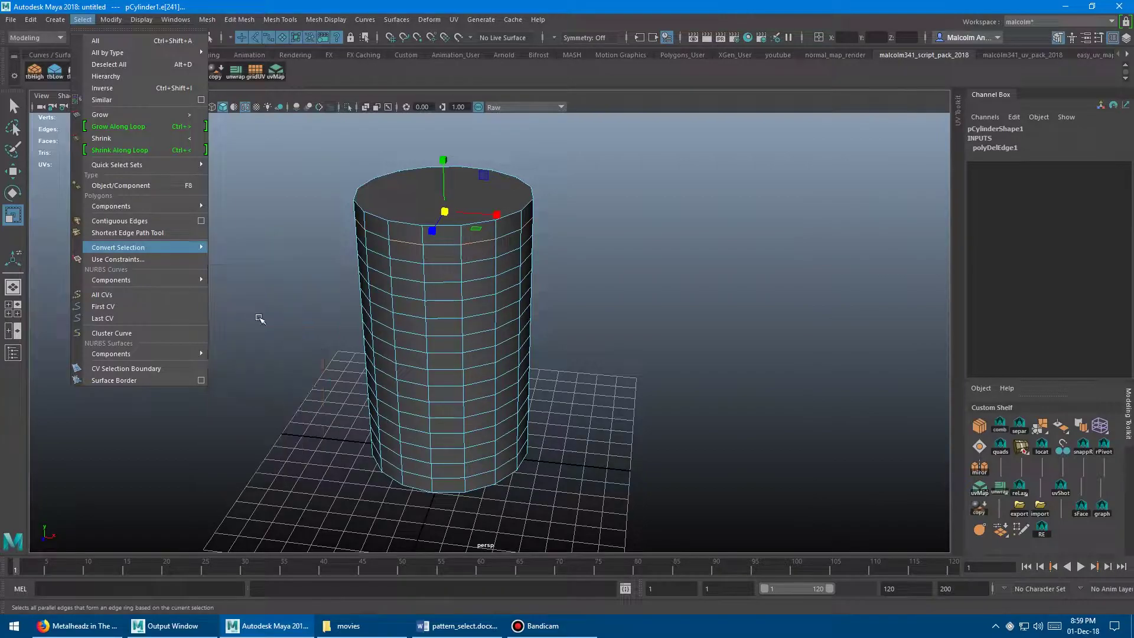
click(79, 20)
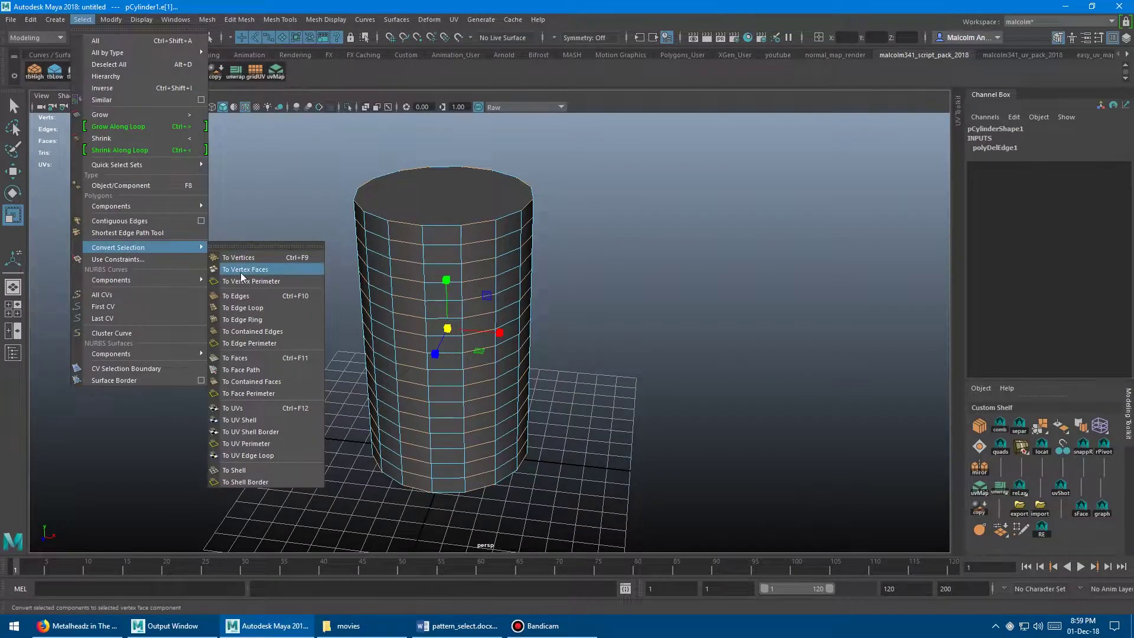
click(257, 358)
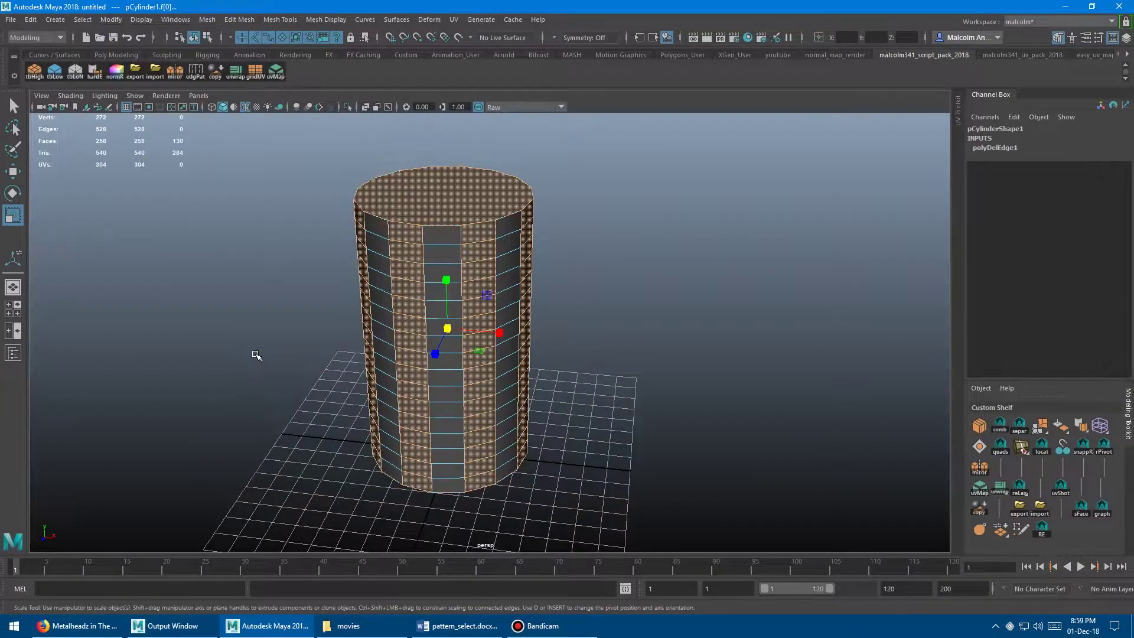
mouse_move(261, 294)
alt+mouse_down()
mouse_move(355, 417)
mouse_move(237, 313)
alt+mouse_up()
ctrl+click(354, 418)
shift+right_drag(232, 236, 225, 272)
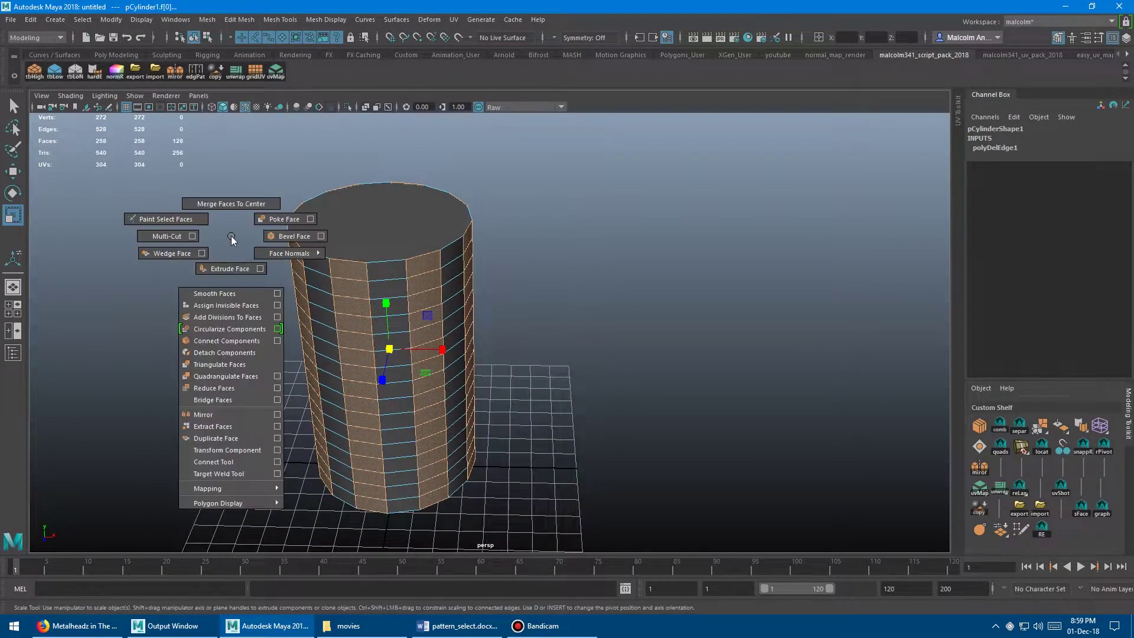
mouse_move(195, 237)
mouse_down()
mouse_move(307, 234)
mouse_move(354, 258)
mouse_move(303, 246)
mouse_move(374, 228)
mouse_move(353, 208)
mouse_move(384, 180)
mouse_up()
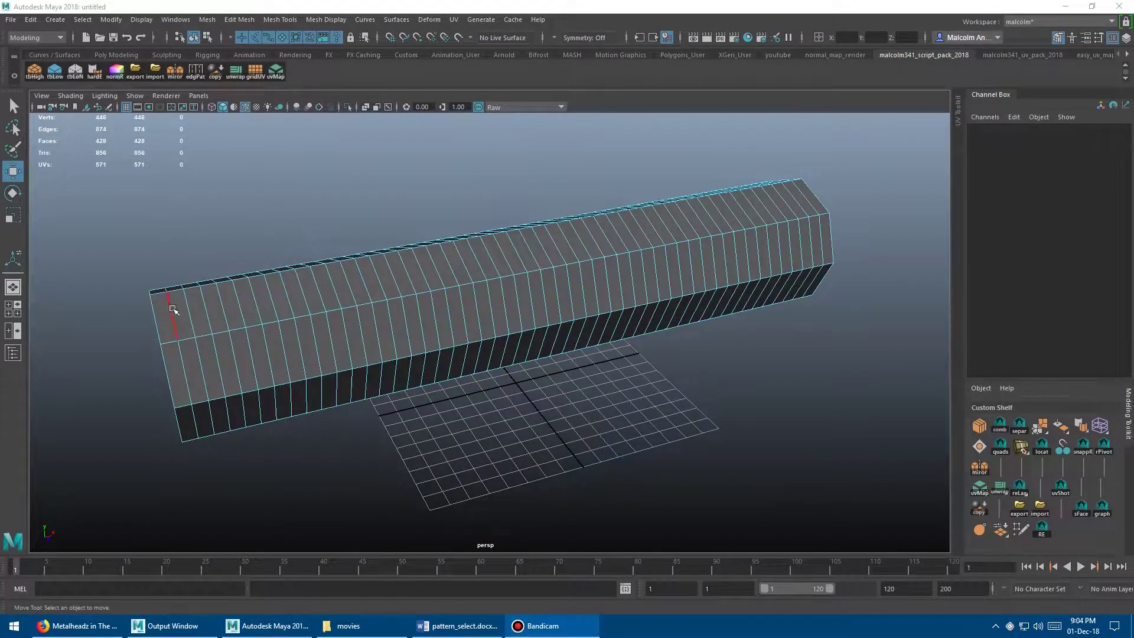
Select alternating edges on the long cylinder with edgPat and extrude them into tall fins at thickness 64.6.
click(172, 309)
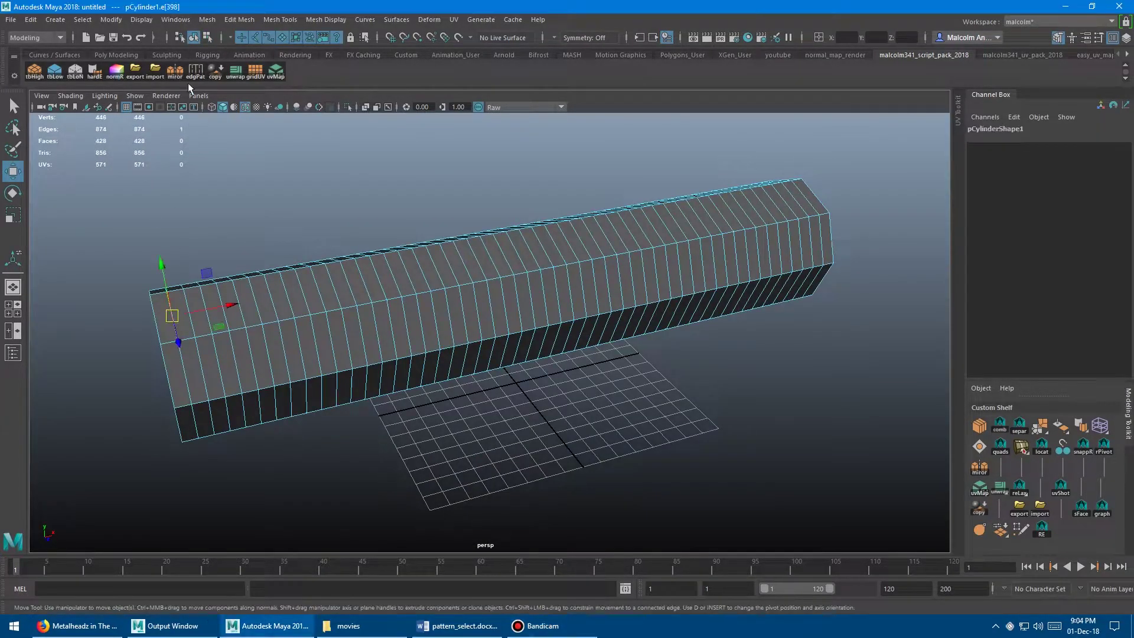
click(195, 72)
scroll(254, 235, up, 1)
mouse_move(254, 235)
alt+mouse_down()
mouse_move(266, 218)
mouse_move(417, 271)
mouse_move(355, 278)
mouse_move(476, 291)
alt+mouse_up()
key(ctrl+e)
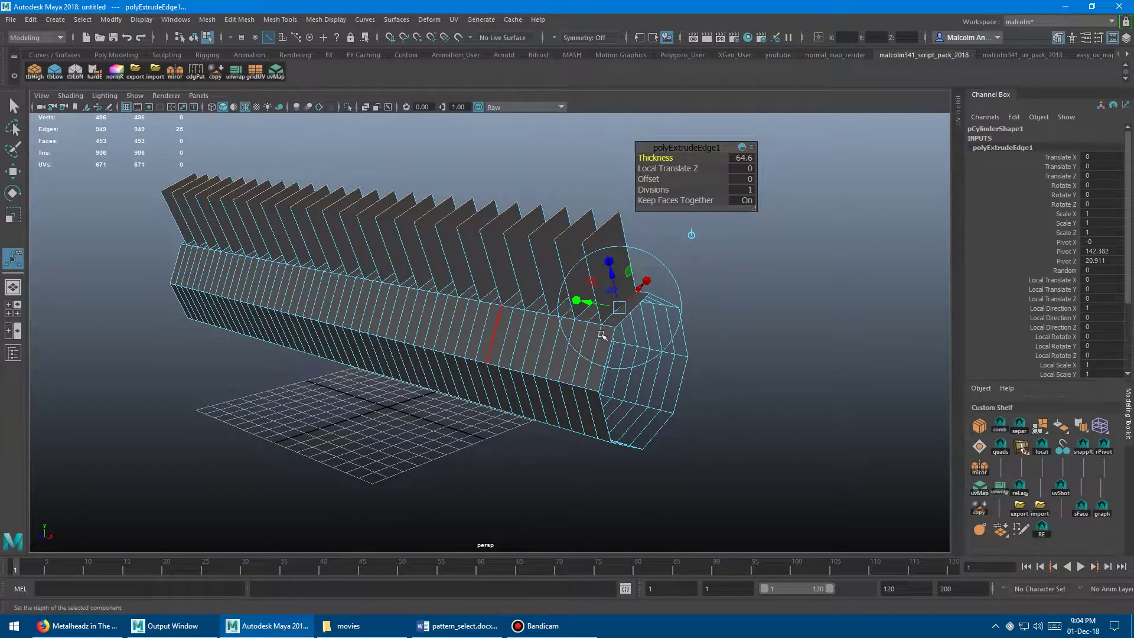
mouse_move(647, 281)
mouse_down()
mouse_move(662, 294)
mouse_move(635, 299)
mouse_up()
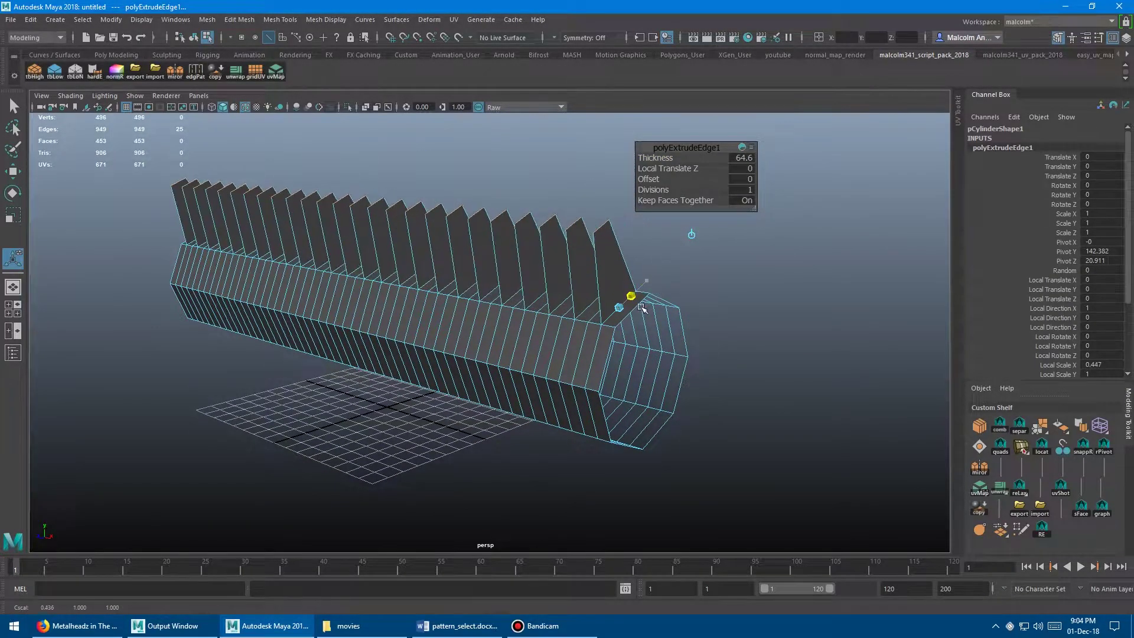